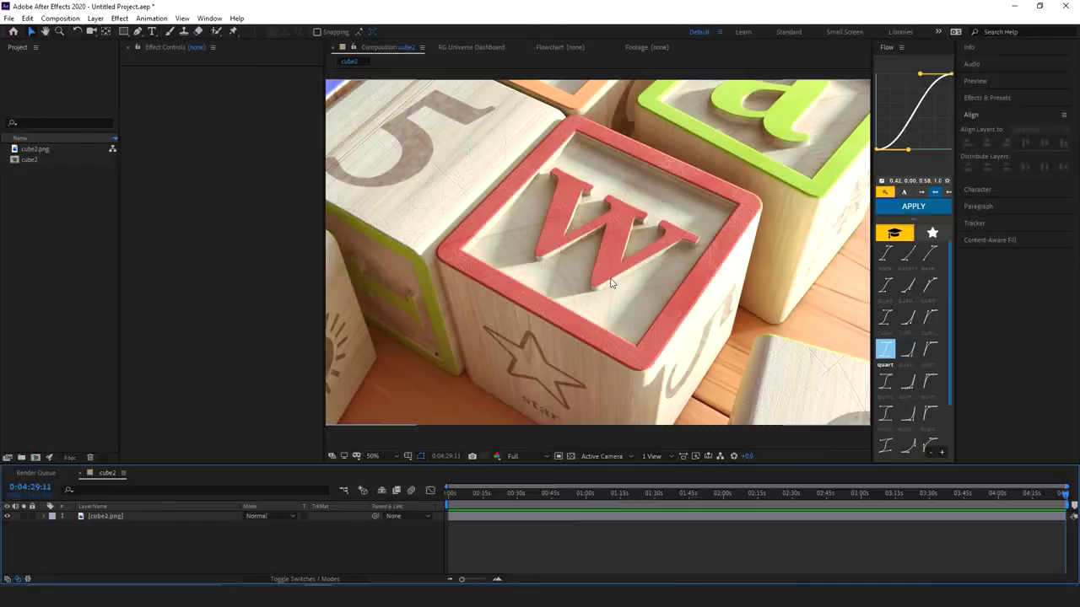
Step: Duplicate cube2.png and give the top copy a Levels effect with Output White lowered to 177
{"action": "left_click", "coordinate": [168, 518]}
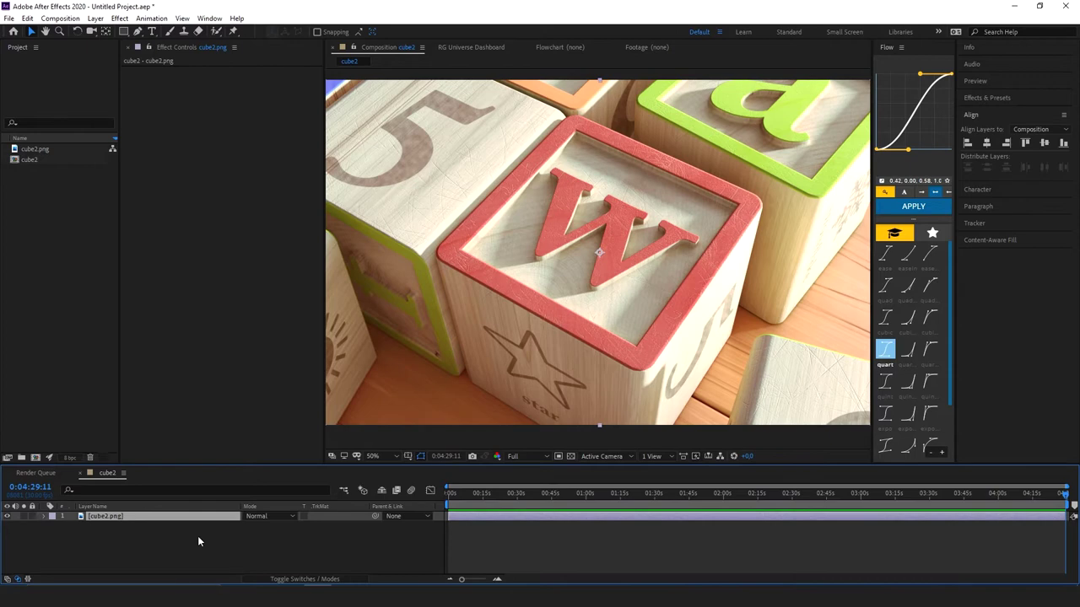
{"action": "key", "text": "ctrl+d"}
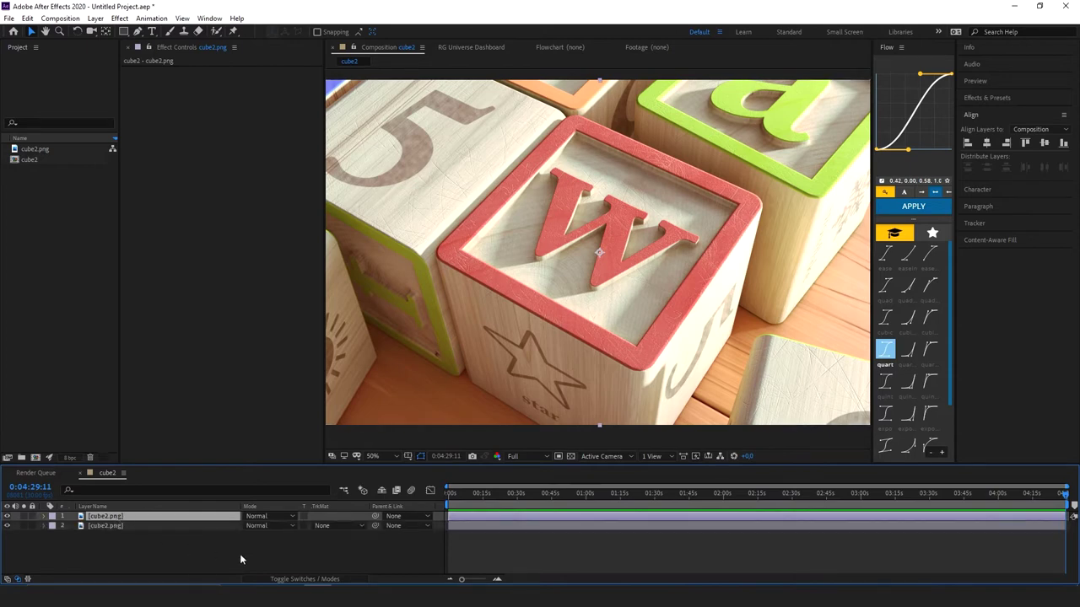
{"action": "key", "text": "ctrl+space"}
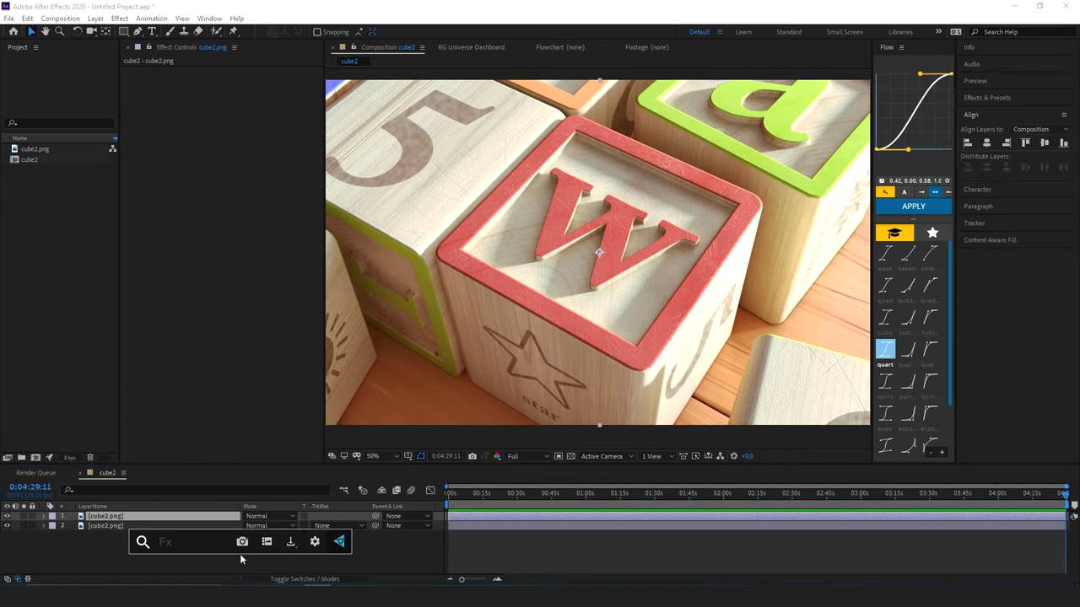
{"action": "type", "text": "le"}
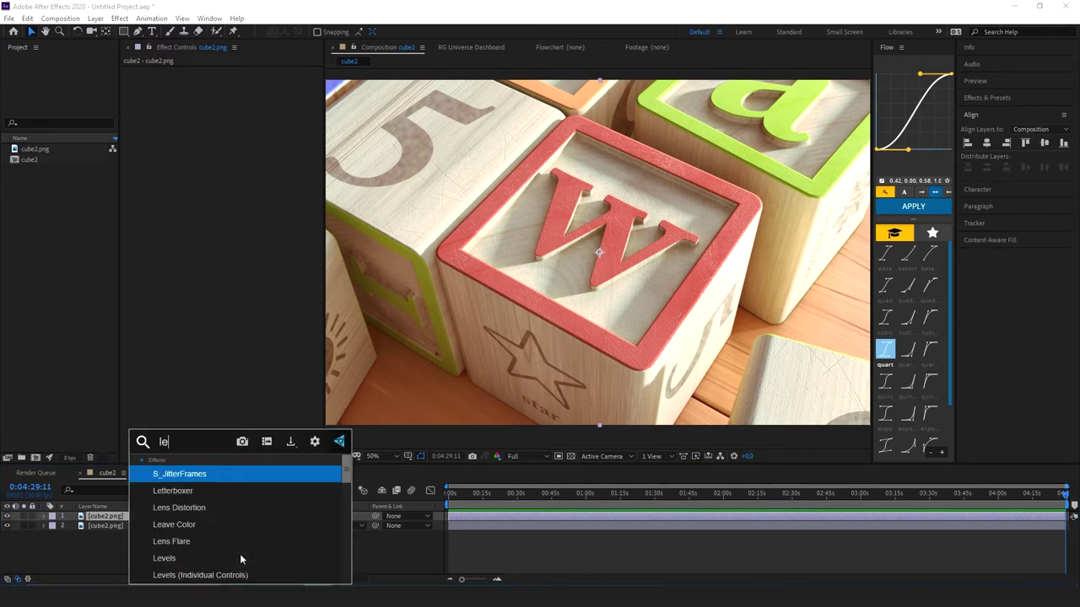
{"action": "type", "text": "vels"}
{"action": "key", "text": "Return"}
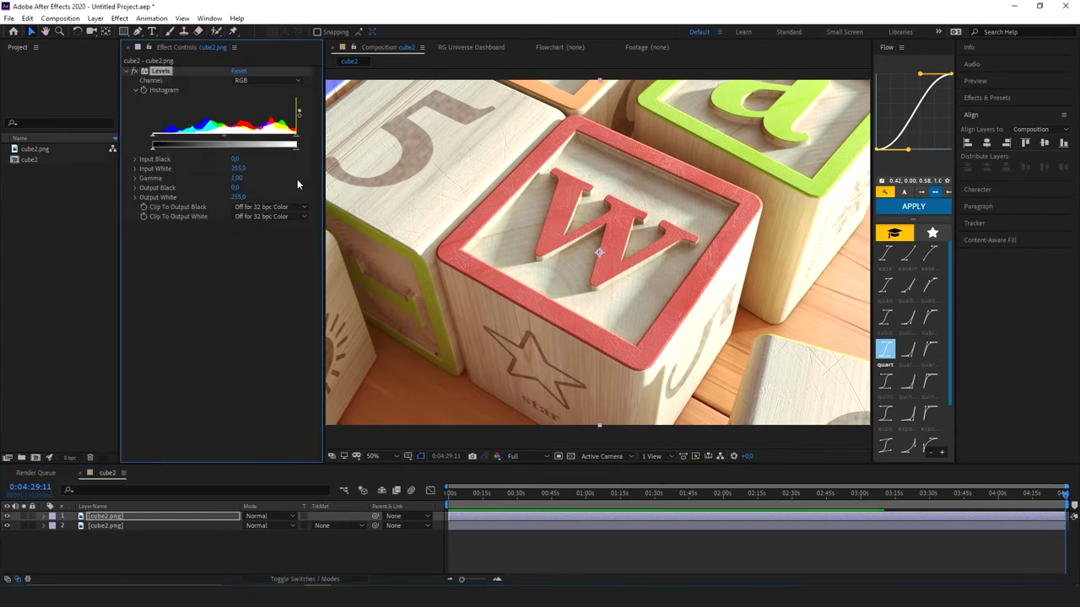
{"action": "left_click_drag", "start_coordinate": [295, 148], "coordinate": [252, 150]}
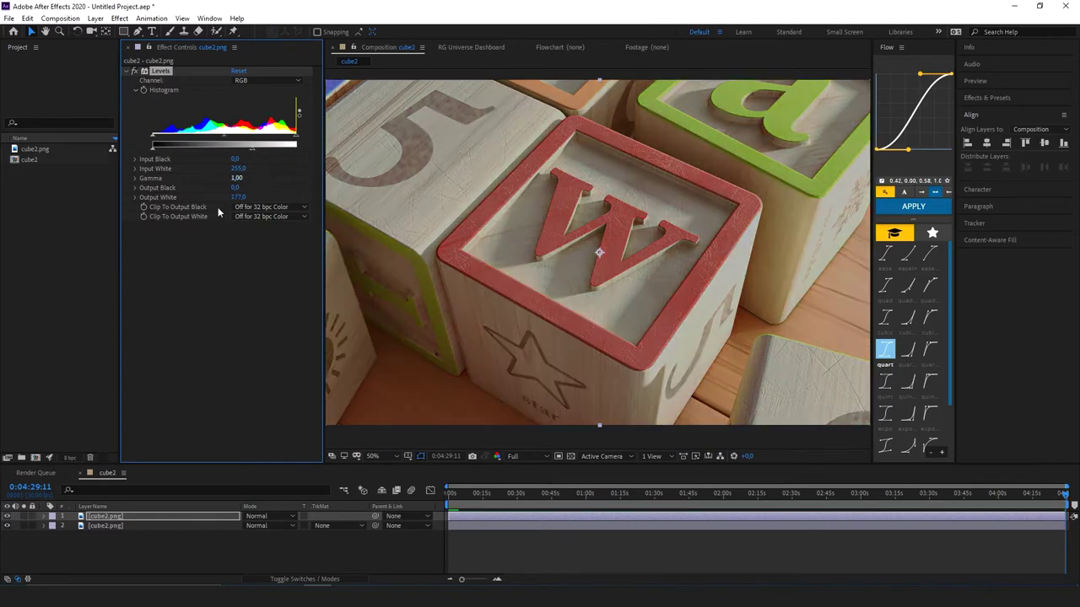
Step: Draw a four-point Pen mask around the W block's top face
{"action": "key", "text": "g"}
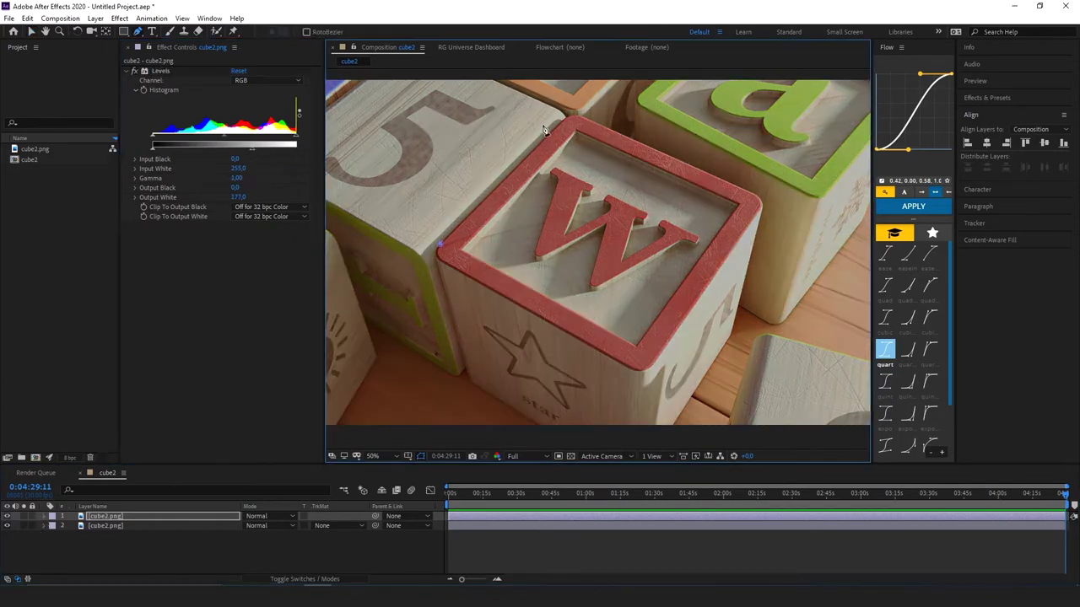
{"action": "left_click", "coordinate": [580, 115]}
{"action": "left_click", "coordinate": [760, 200]}
{"action": "left_click", "coordinate": [638, 369]}
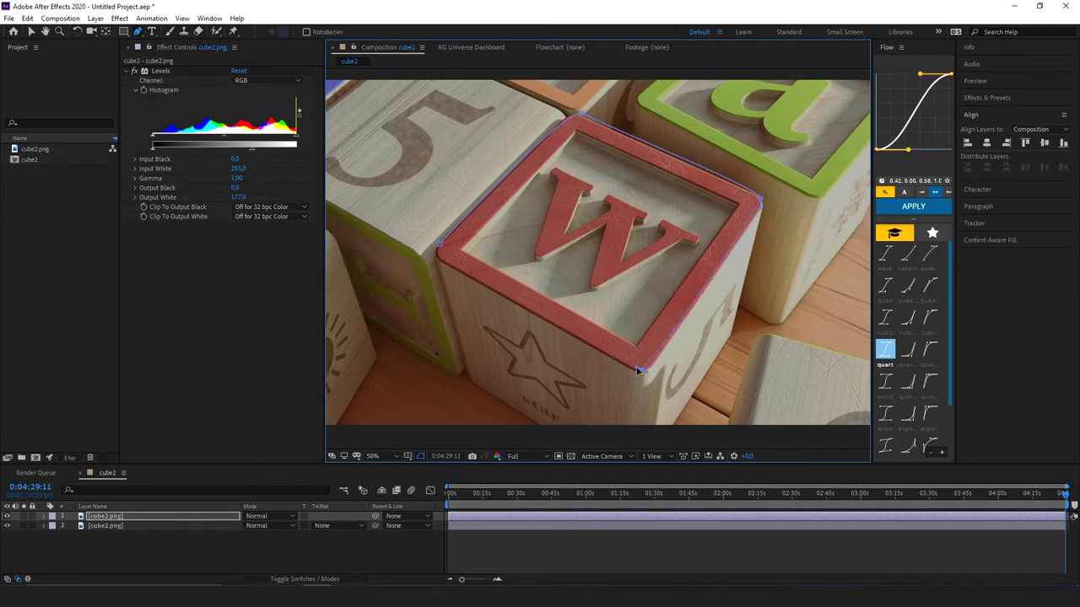
{"action": "left_click", "coordinate": [438, 244]}
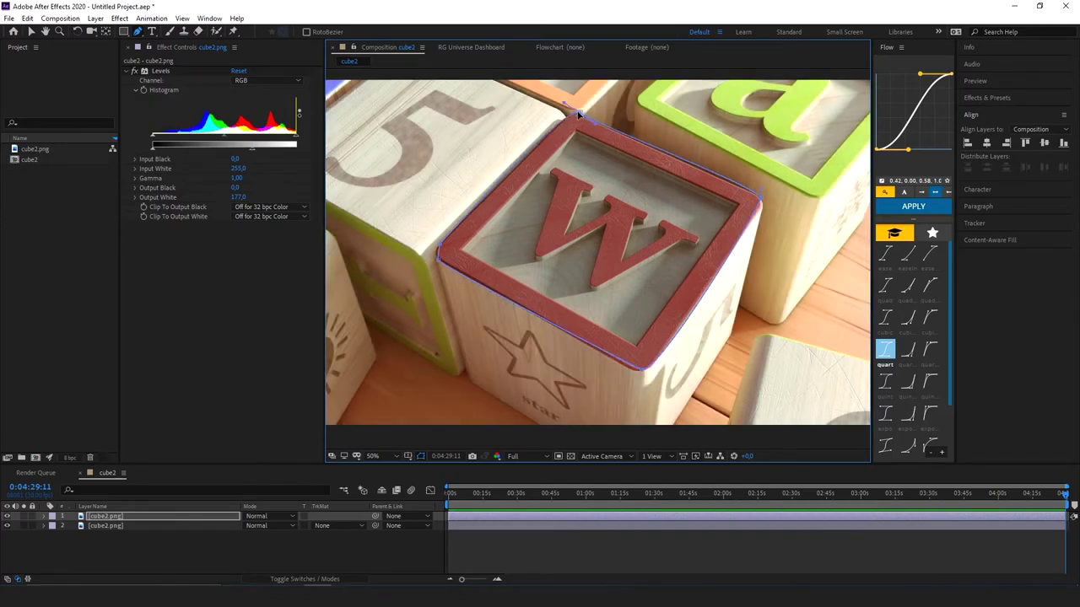
Step: Invert Mask 1 and set its feather to 240 pixels
{"action": "left_click", "coordinate": [44, 515]}
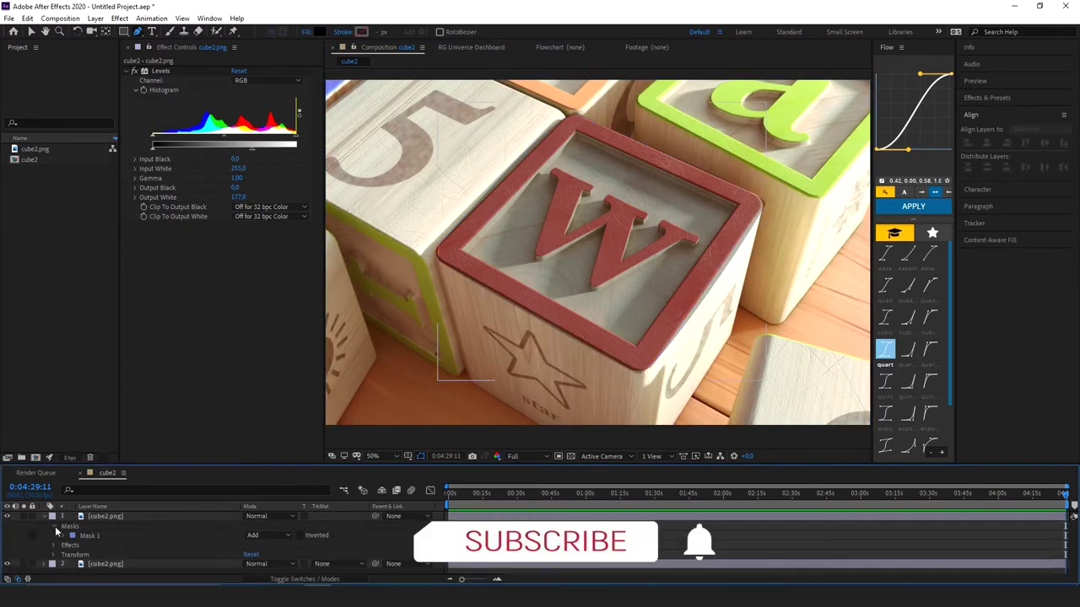
{"action": "left_click", "coordinate": [311, 536]}
{"action": "left_click", "coordinate": [63, 536]}
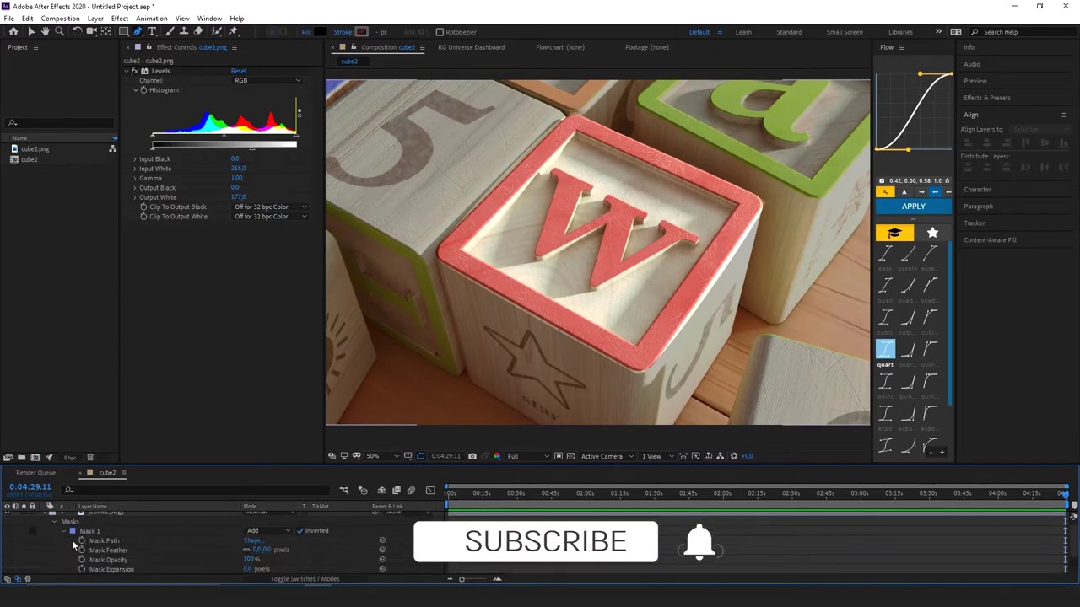
{"action": "left_click", "coordinate": [267, 549]}
{"action": "type", "text": "240"}
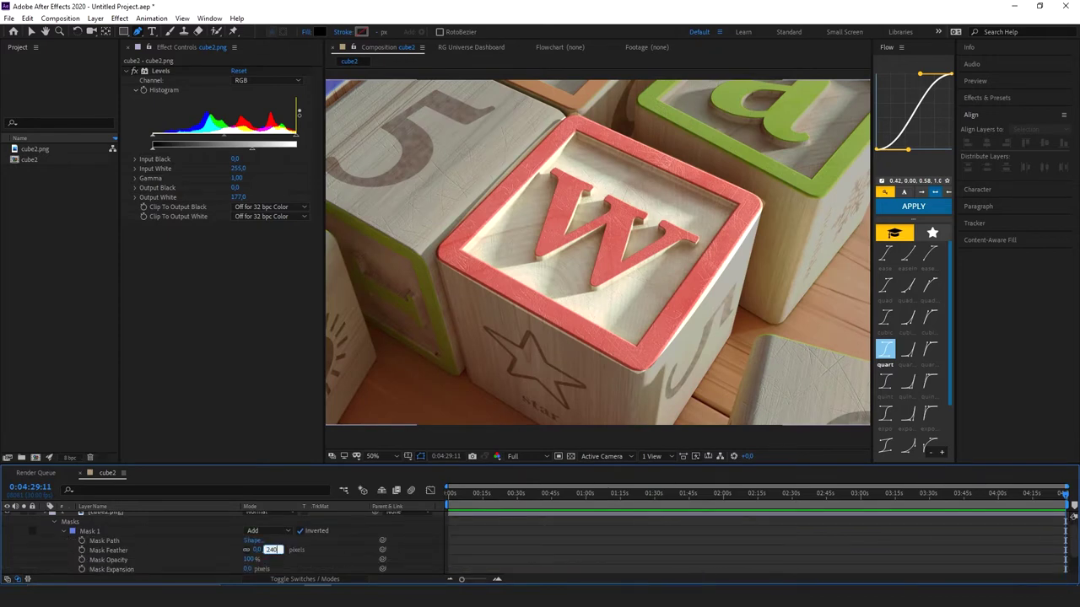
{"action": "key", "text": "Return"}
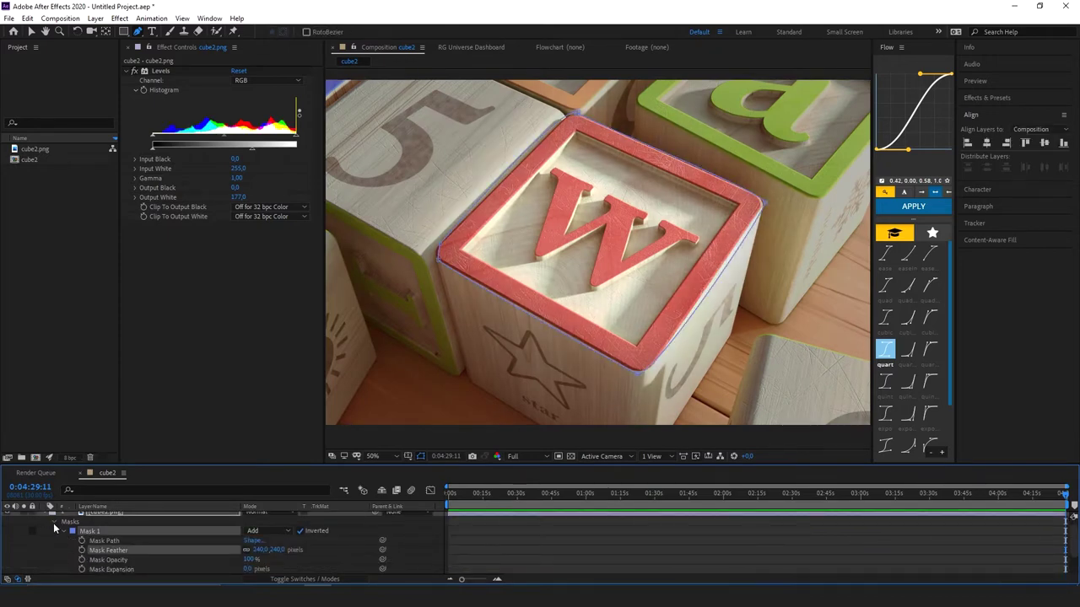
{"action": "left_click", "coordinate": [54, 523]}
{"action": "left_click", "coordinate": [44, 516]}
Step: Hide the mask outline, collapse Levels, and toggle the darkened top copy off and on to compare
{"action": "left_click", "coordinate": [194, 517]}
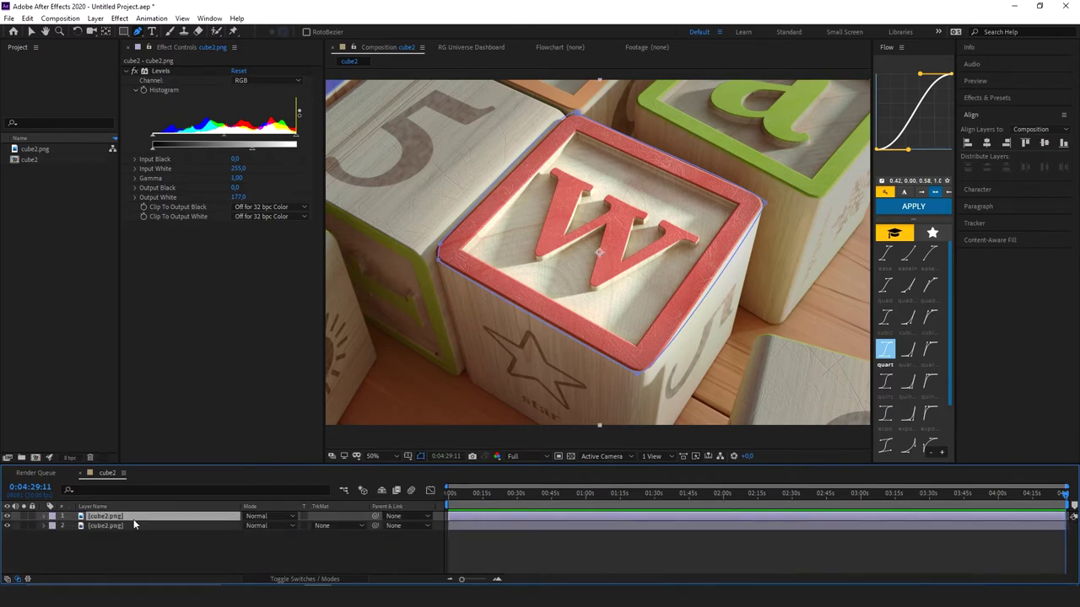
{"action": "left_click", "coordinate": [213, 545]}
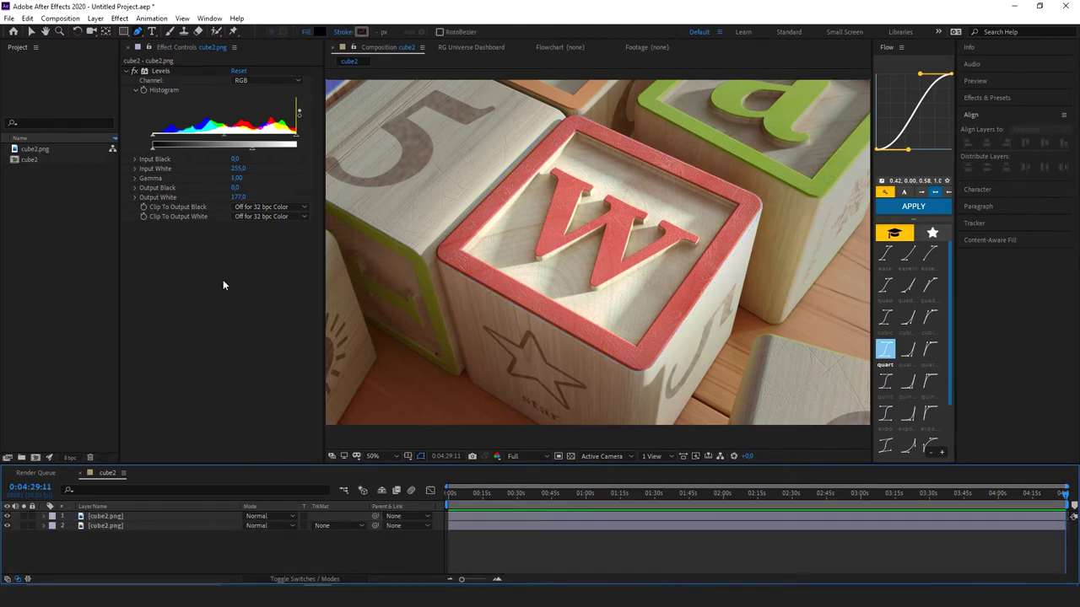
{"action": "left_click", "coordinate": [126, 71]}
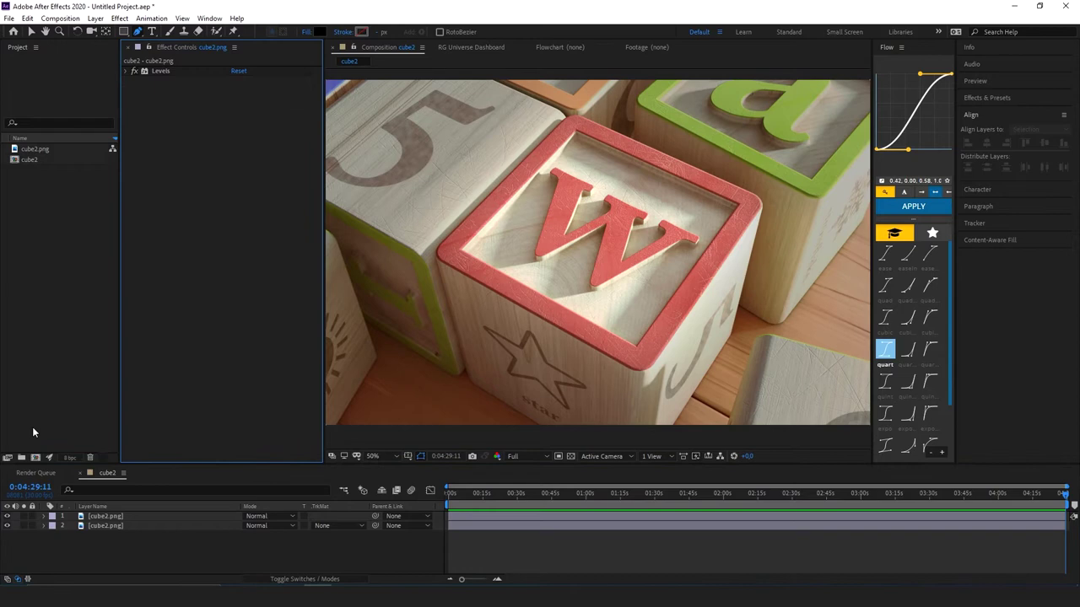
{"action": "left_click", "coordinate": [8, 516]}
{"action": "left_click", "coordinate": [9, 517]}
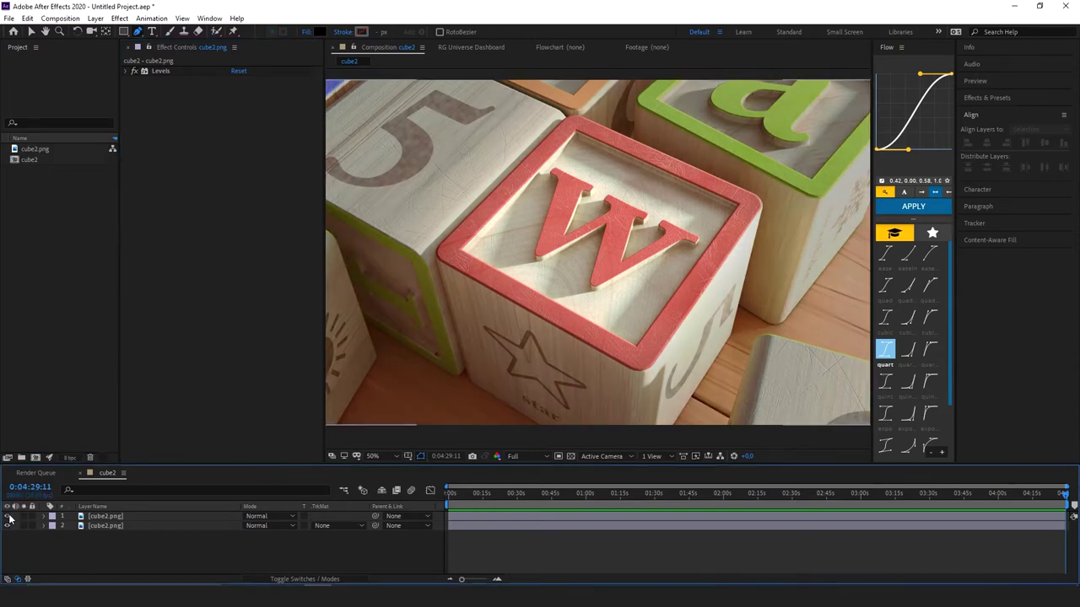
Step: Create a new Adjustment Layer 1 at the top of the composition
{"action": "right_click", "coordinate": [141, 542]}
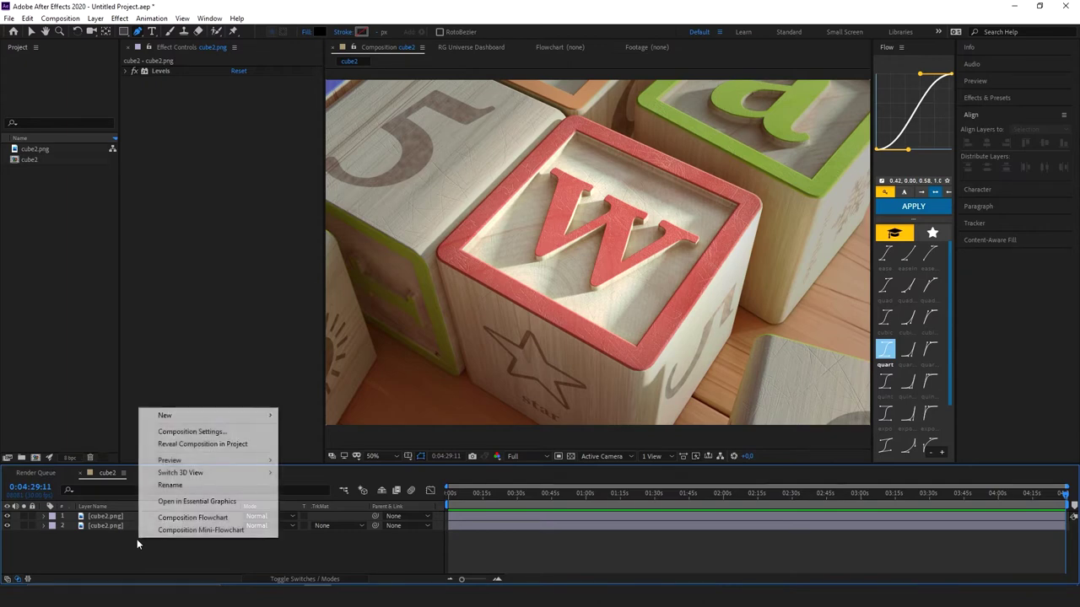
{"action": "mouse_move", "coordinate": [199, 416]}
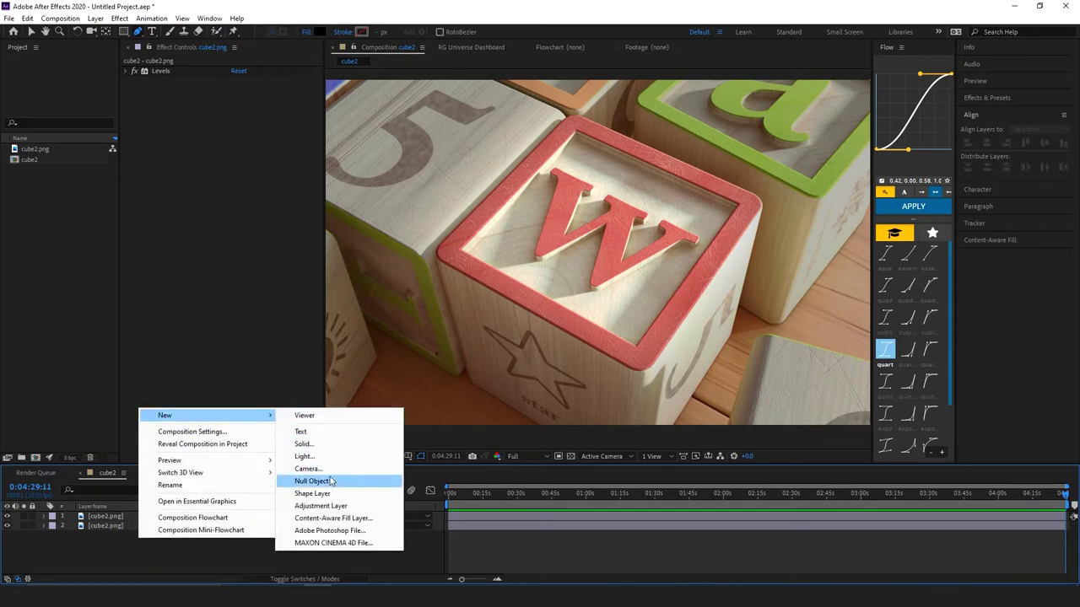
{"action": "left_click", "coordinate": [321, 505]}
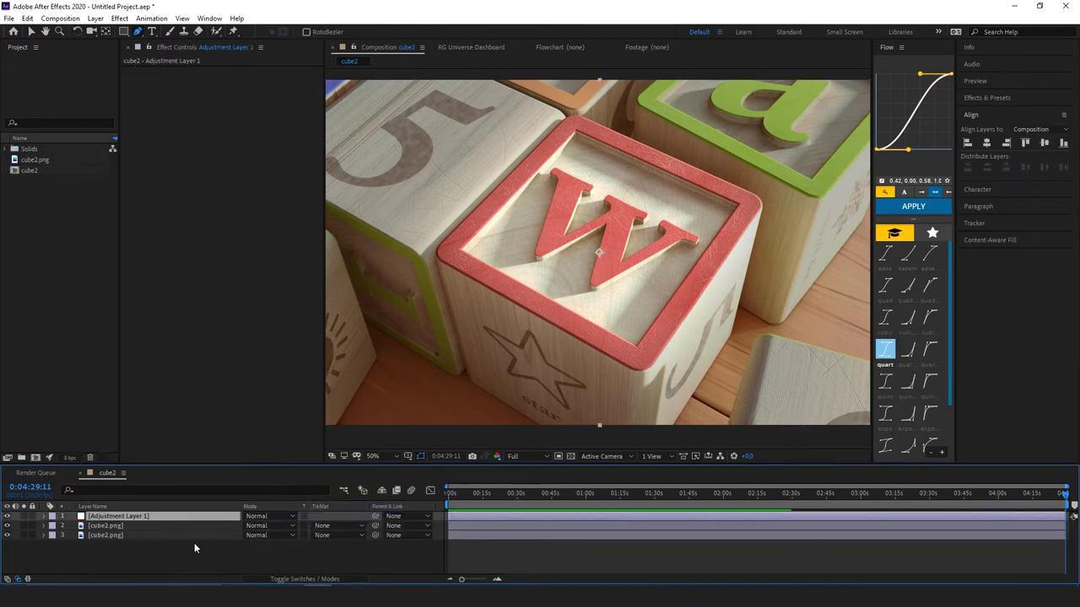
Step: Apply Noise to the adjustment layer with Amount of Noise at 4%
{"action": "key", "text": "ctrl+space"}
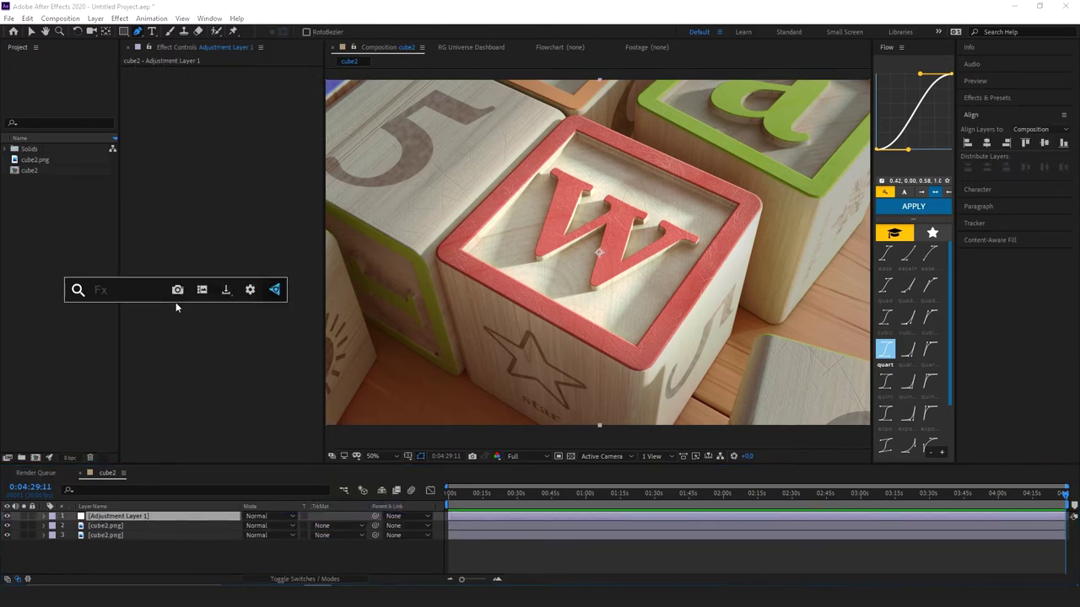
{"action": "type", "text": "noise"}
{"action": "key", "text": "Return"}
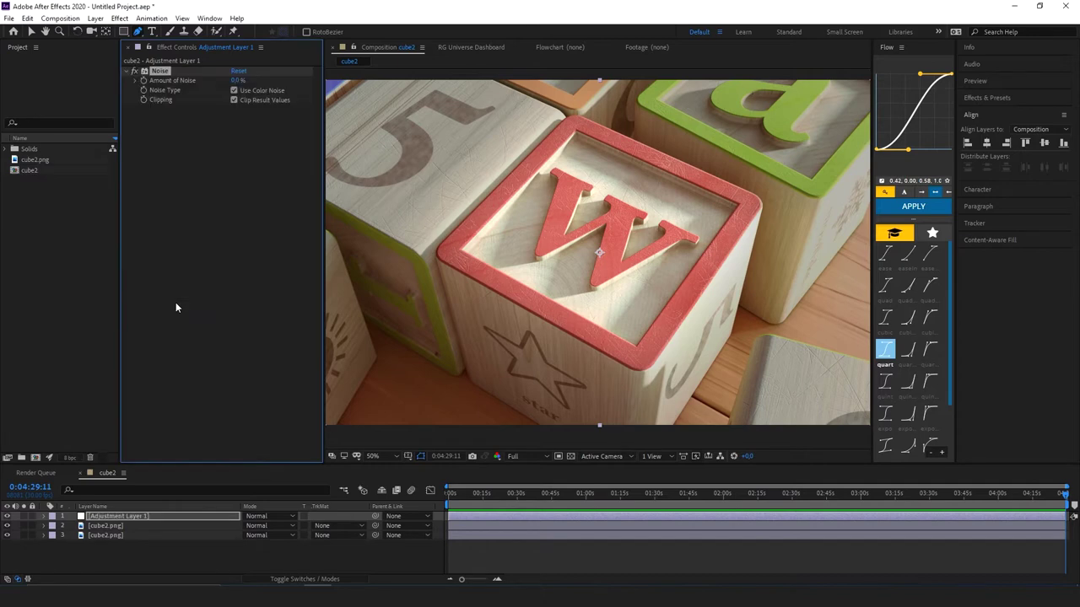
{"action": "key", "text": "Return"}
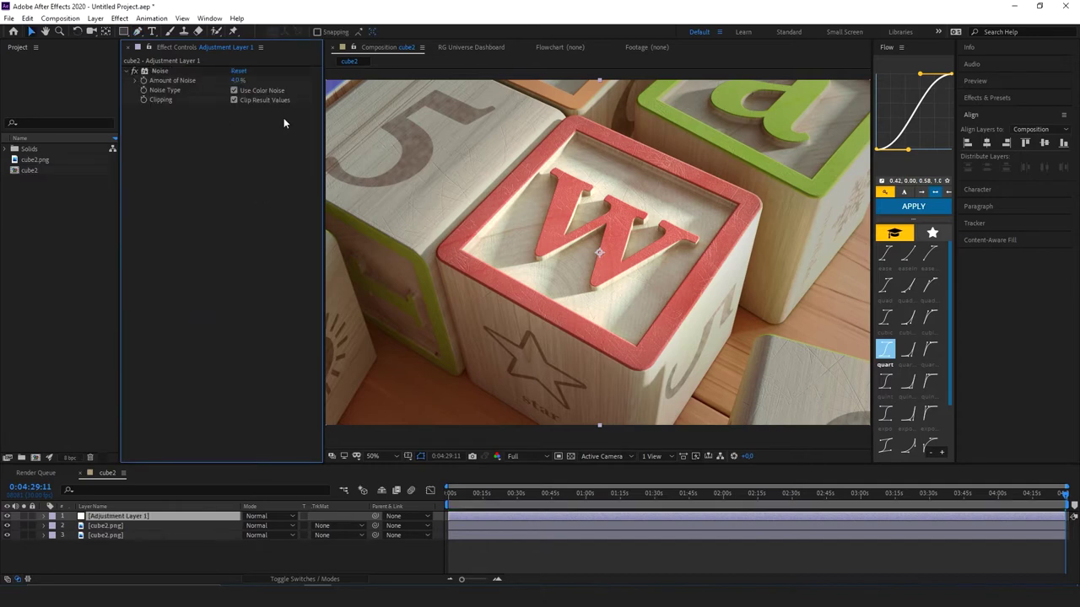
{"action": "scroll", "coordinate": [506, 253], "scroll_direction": "up", "scroll_amount": 3}
{"action": "scroll", "coordinate": [465, 261], "scroll_direction": "up", "scroll_amount": 2}
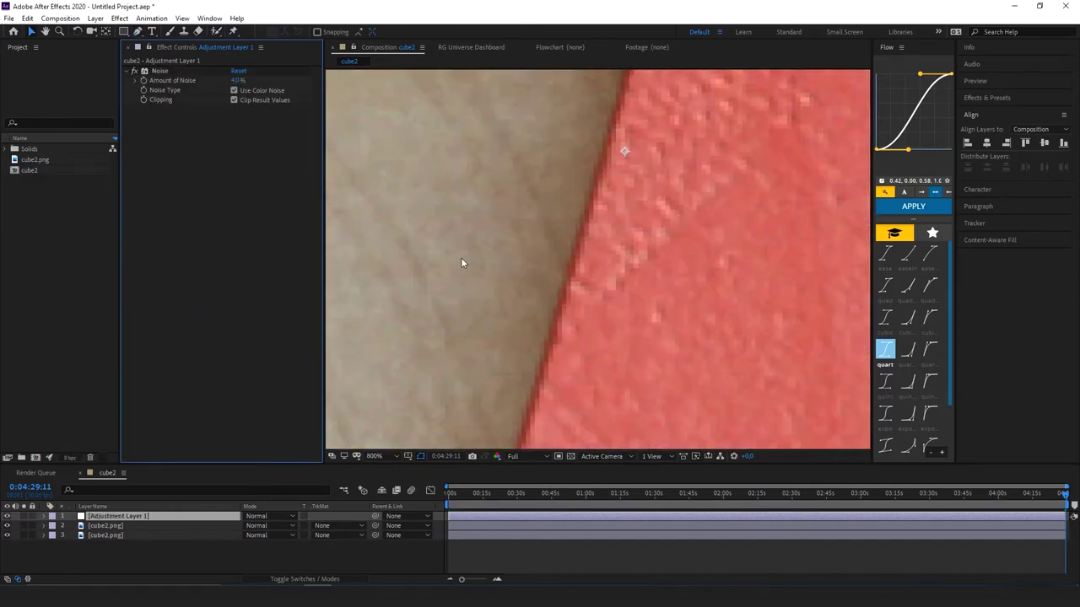
{"action": "scroll", "coordinate": [465, 261], "scroll_direction": "up", "scroll_amount": 2}
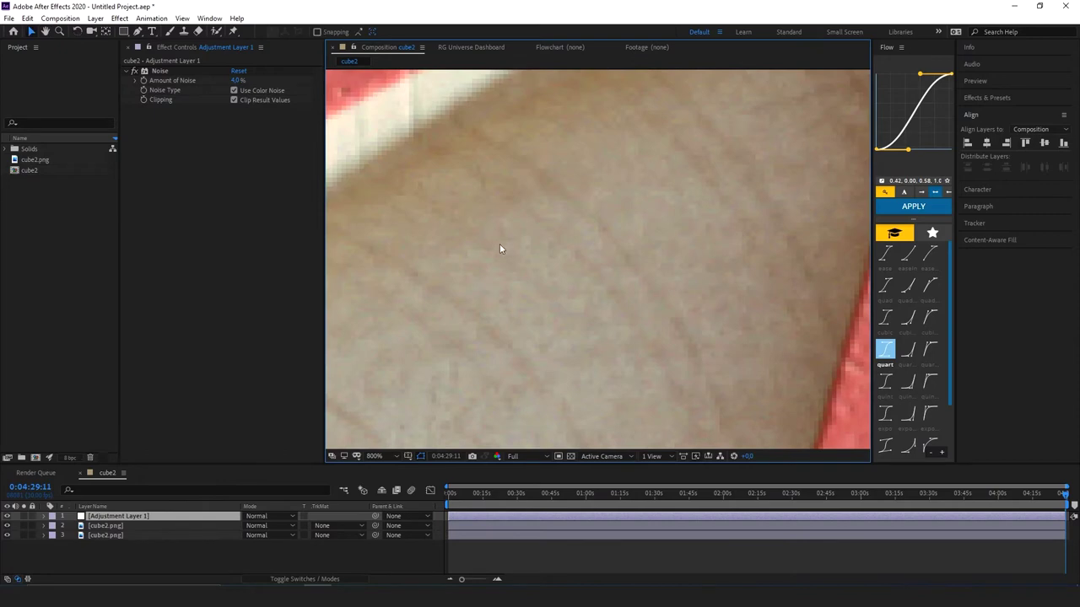
{"action": "scroll", "coordinate": [499, 244], "scroll_direction": "down", "scroll_amount": 8}
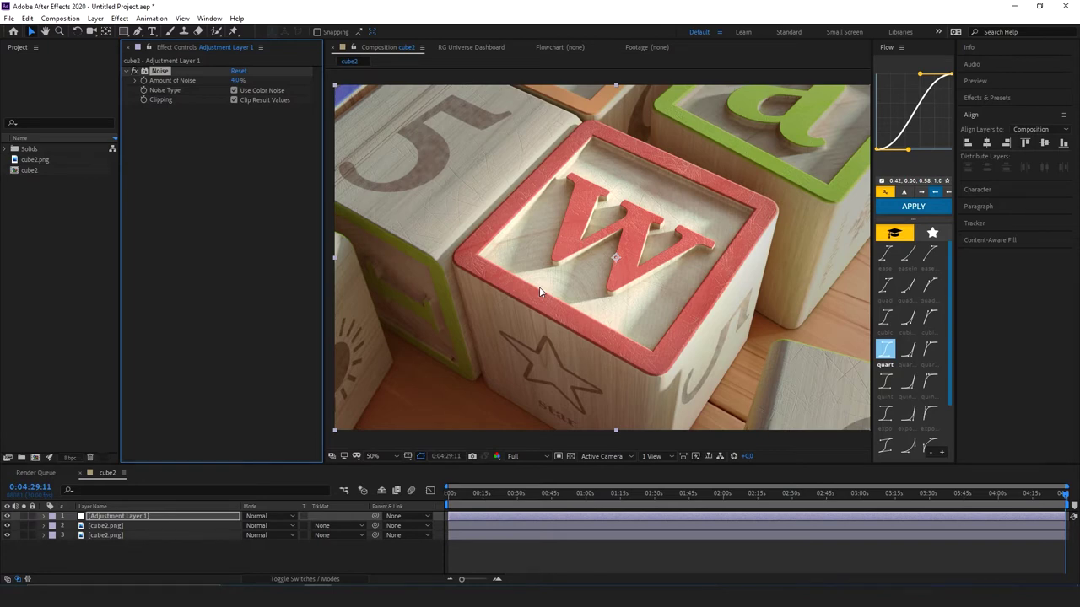
{"action": "scroll", "coordinate": [540, 291], "scroll_direction": "up", "scroll_amount": 5}
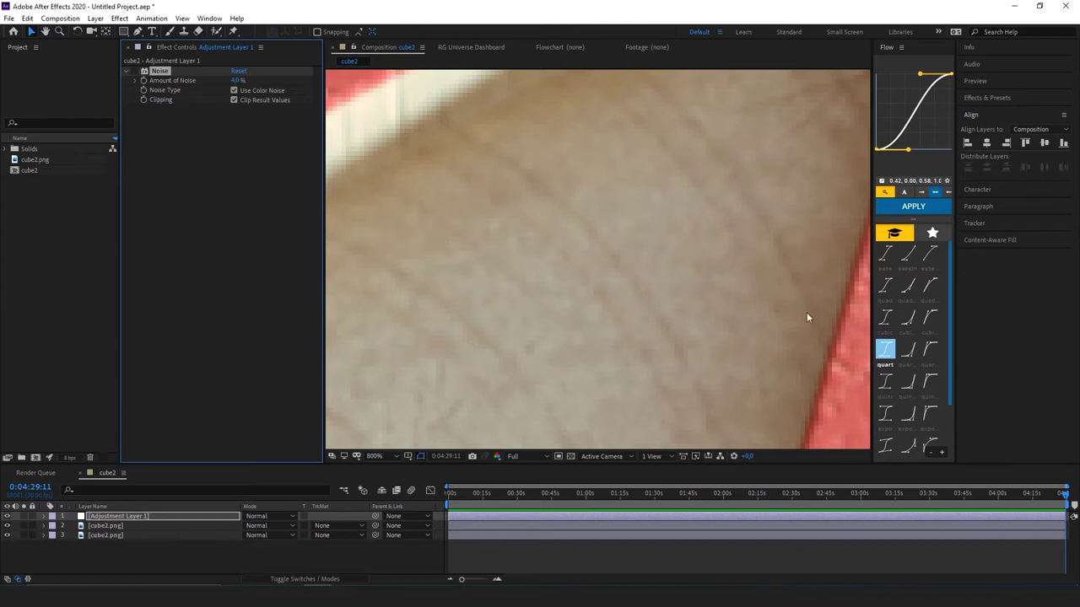
{"action": "left_click", "coordinate": [135, 72]}
{"action": "left_click", "coordinate": [135, 72]}
{"action": "scroll", "coordinate": [528, 188], "scroll_direction": "down", "scroll_amount": 5}
{"action": "scroll", "coordinate": [528, 188], "scroll_direction": "down", "scroll_amount": 2}
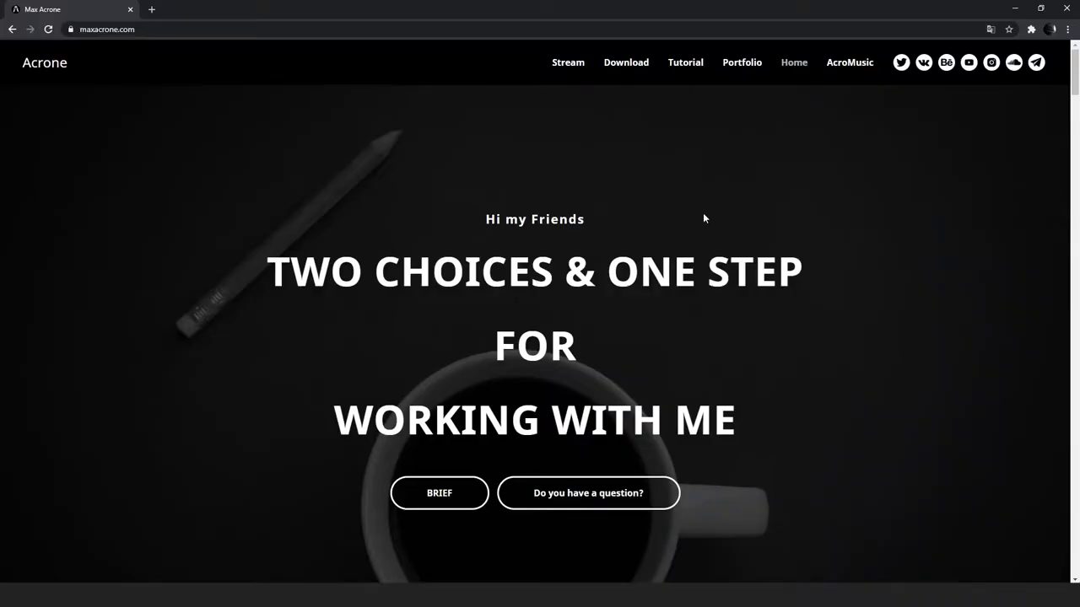
Step: Go to the site's Free Materials page and browse it
{"action": "mouse_move", "coordinate": [628, 67]}
{"action": "left_click", "coordinate": [622, 132]}
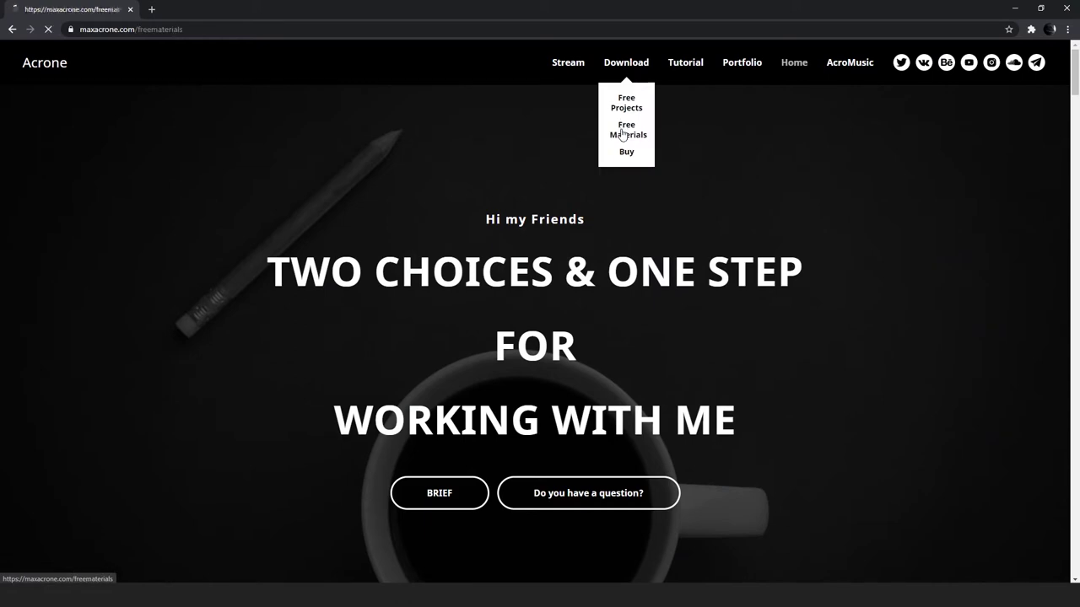
{"action": "scroll", "coordinate": [512, 279], "scroll_direction": "down", "scroll_amount": 3}
{"action": "scroll", "coordinate": [512, 278], "scroll_direction": "down", "scroll_amount": 3}
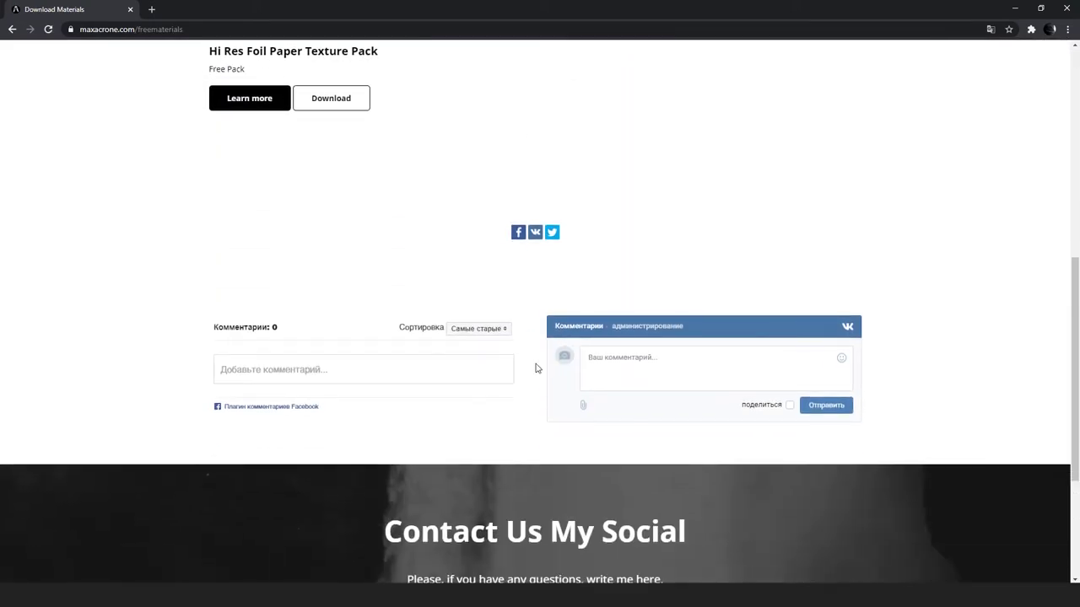
{"action": "scroll", "coordinate": [521, 248], "scroll_direction": "up", "scroll_amount": 3}
{"action": "scroll", "coordinate": [520, 248], "scroll_direction": "up", "scroll_amount": 3}
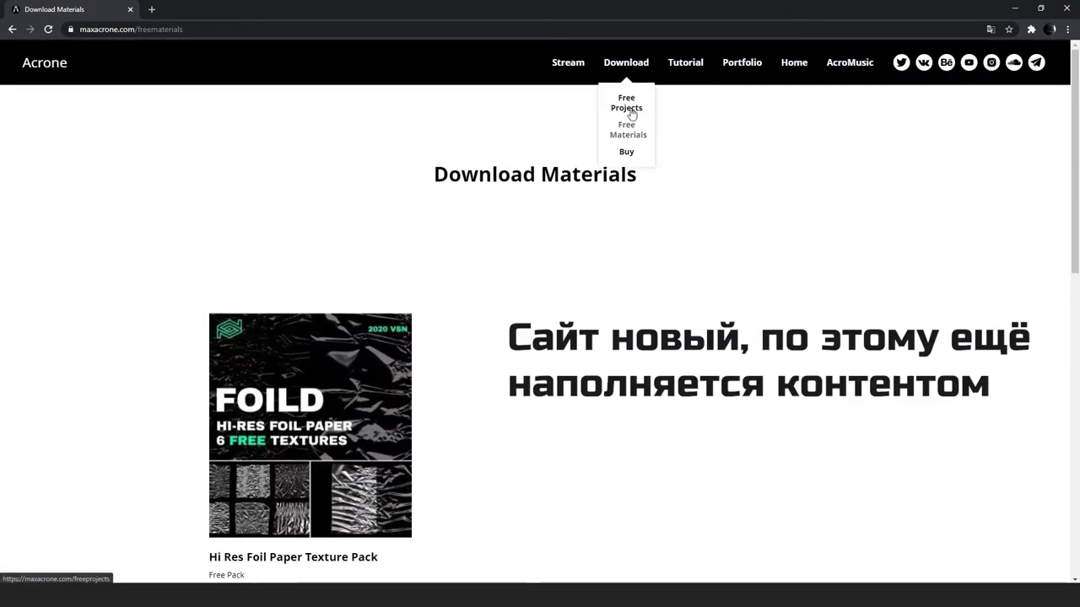
Step: Download the Audio spectrum action project from Free Projects, then close the Google Drive tab
{"action": "left_click", "coordinate": [631, 113]}
{"action": "scroll", "coordinate": [414, 197], "scroll_direction": "down", "scroll_amount": 2}
{"action": "scroll", "coordinate": [414, 197], "scroll_direction": "down", "scroll_amount": 2}
{"action": "scroll", "coordinate": [415, 199], "scroll_direction": "down", "scroll_amount": 3}
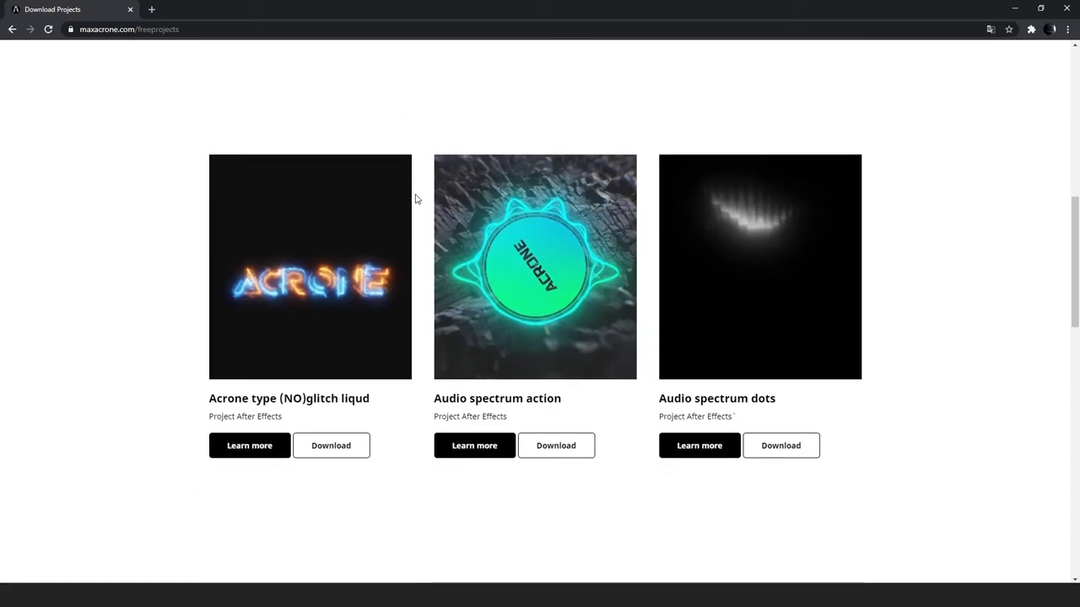
{"action": "left_click", "coordinate": [555, 446]}
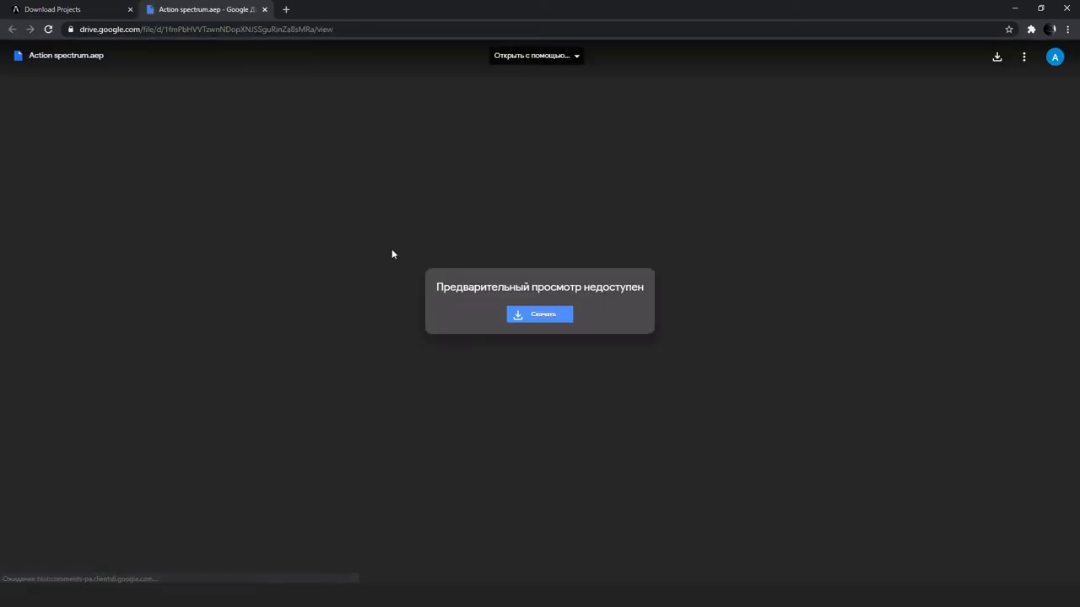
{"action": "left_click", "coordinate": [264, 10]}
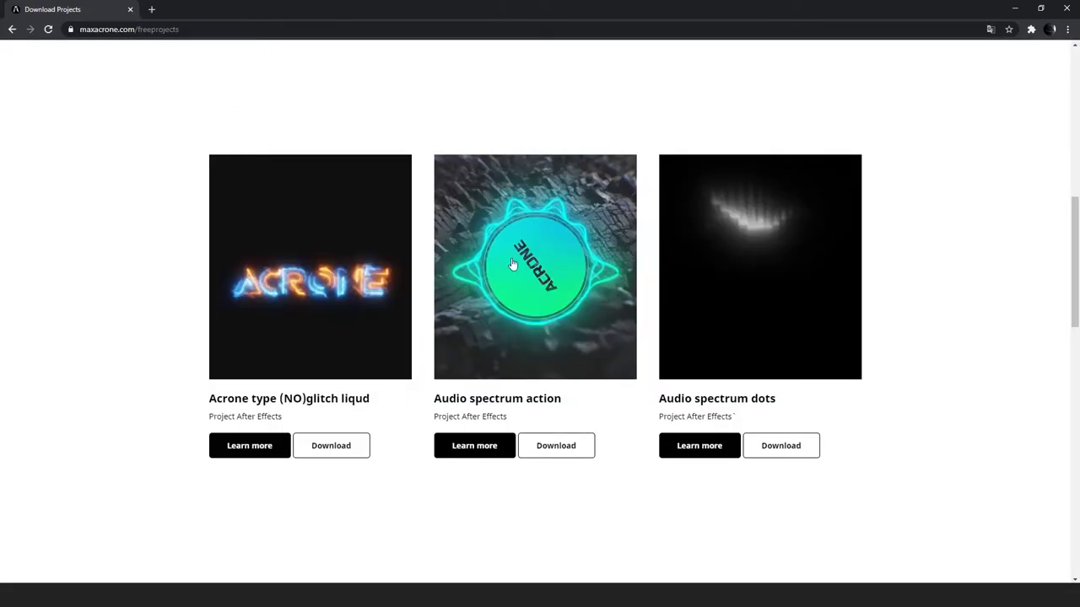
{"action": "scroll", "coordinate": [98, 144], "scroll_direction": "up", "scroll_amount": 1}
{"action": "scroll", "coordinate": [99, 144], "scroll_direction": "up", "scroll_amount": 4}
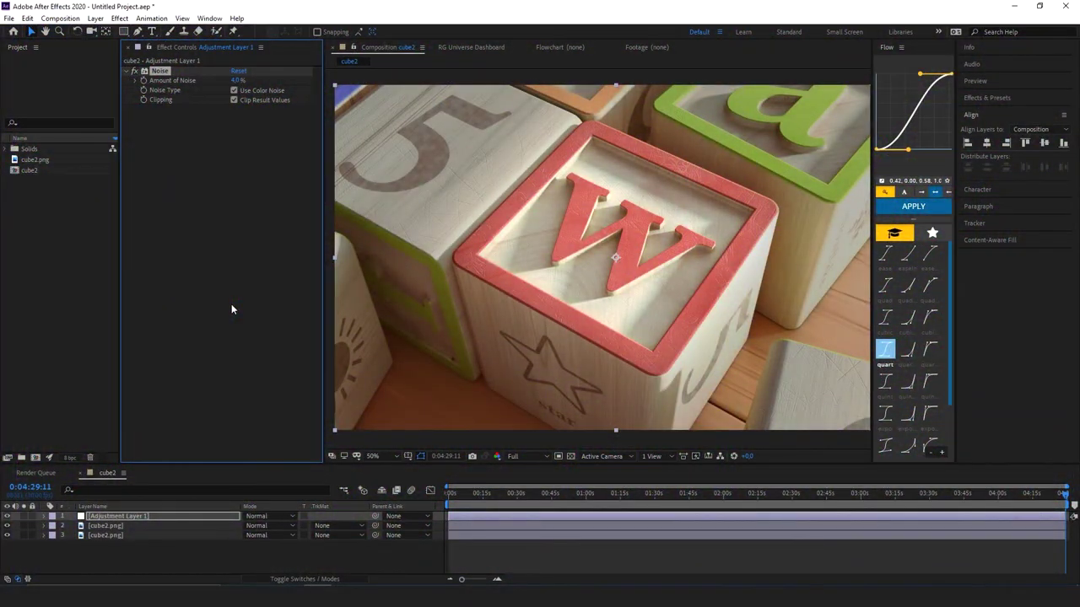
Step: Apply Optics Compensation to the adjustment layer with Field Of View 15 and Reverse Lens Distortion on
{"action": "key", "text": "ctrl+space"}
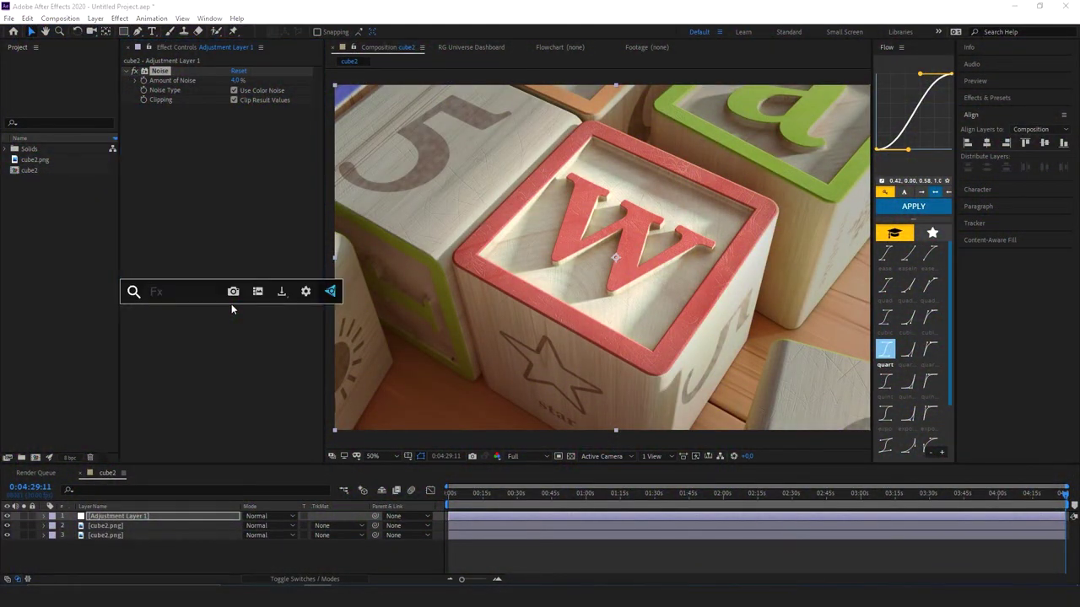
{"action": "type", "text": "opt"}
{"action": "key", "text": "Down"}
{"action": "key", "text": "Down"}
{"action": "key", "text": "Return"}
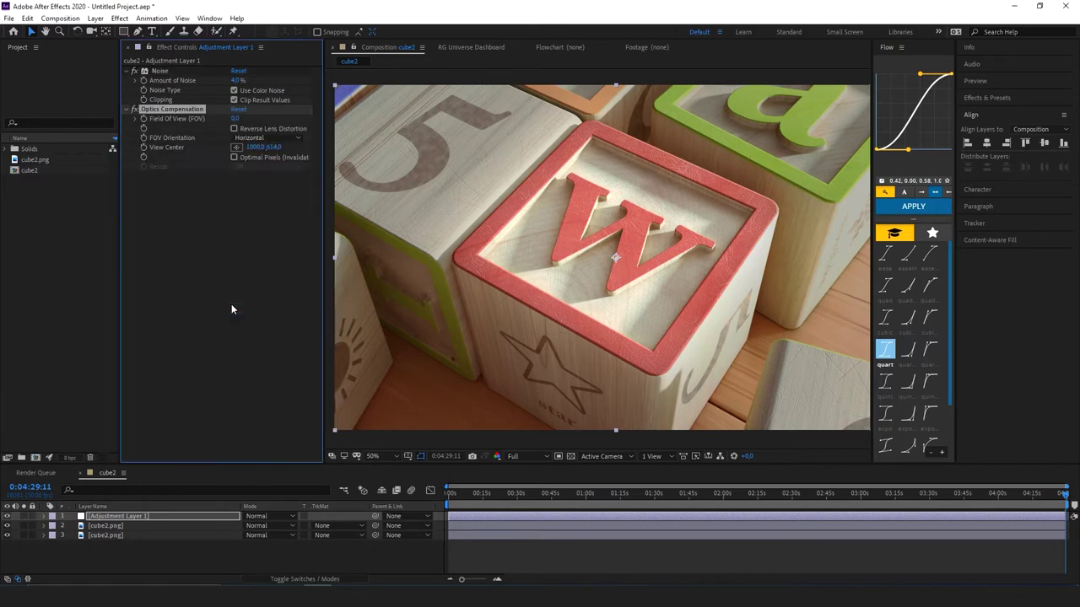
{"action": "left_click", "coordinate": [234, 119]}
{"action": "type", "text": "15"}
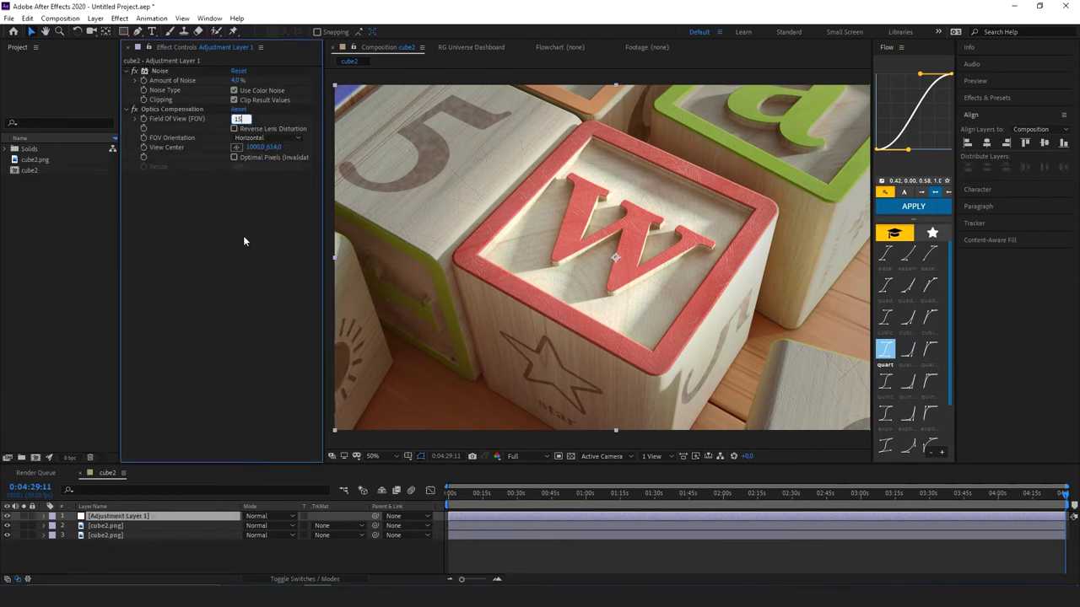
{"action": "key", "text": "Return"}
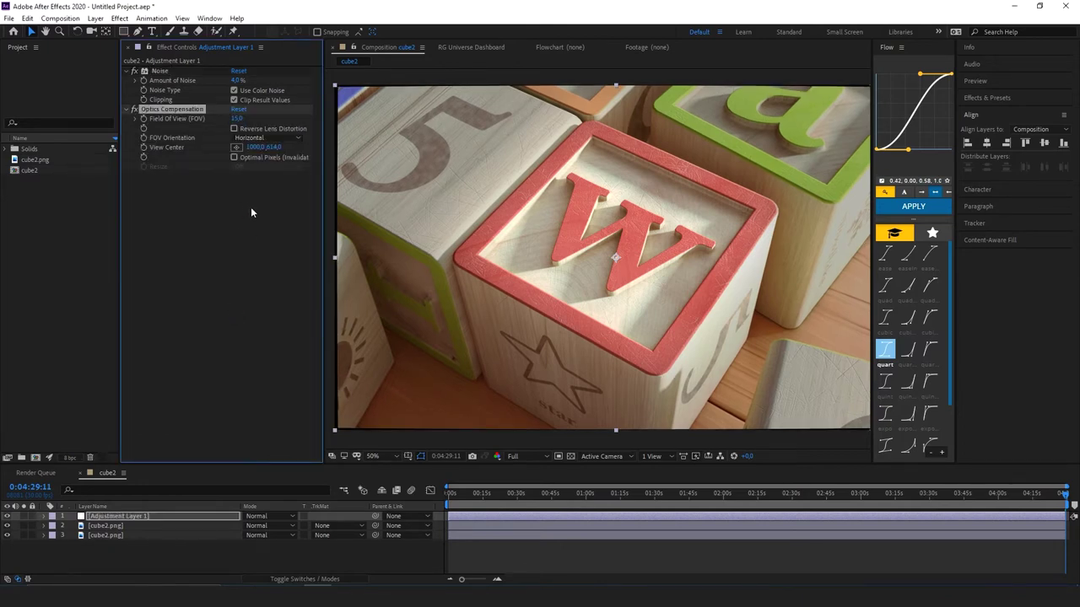
{"action": "left_click", "coordinate": [234, 130]}
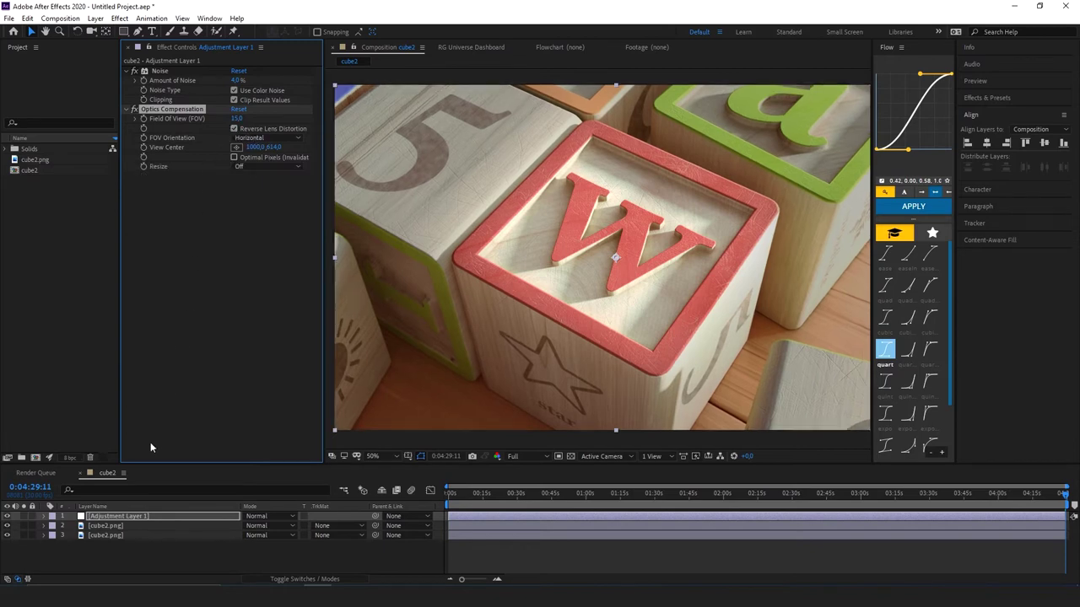
{"action": "key", "text": "ctrl+space"}
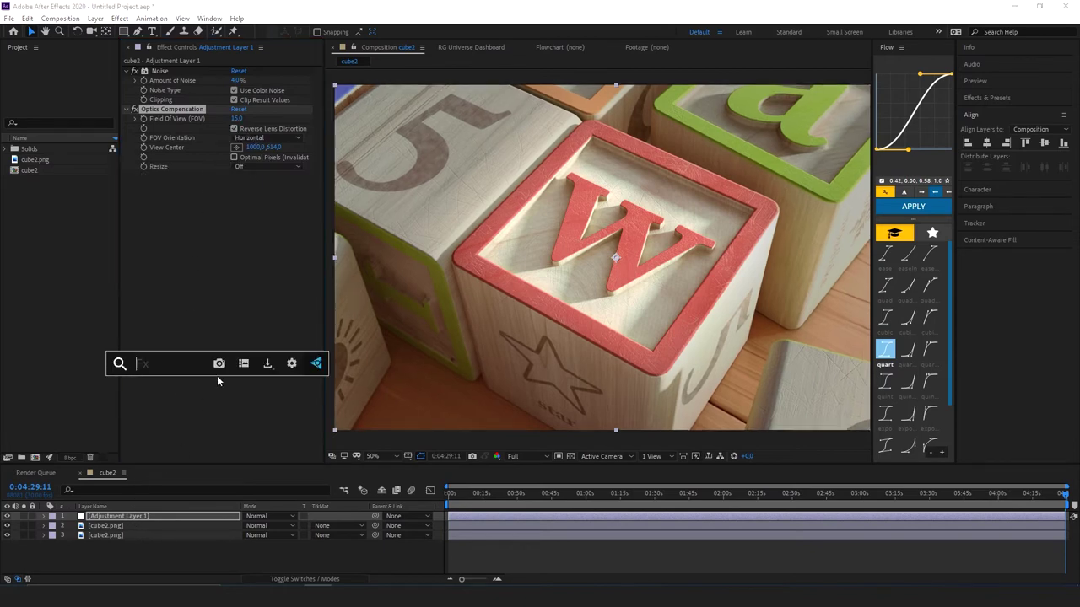
Step: Apply 3D Glasses with Left View from Adjustment Layer 1 and 3D View Balanced Colored Red Blue
{"action": "type", "text": "3d"}
{"action": "key", "text": "Down"}
{"action": "key", "text": "Down"}
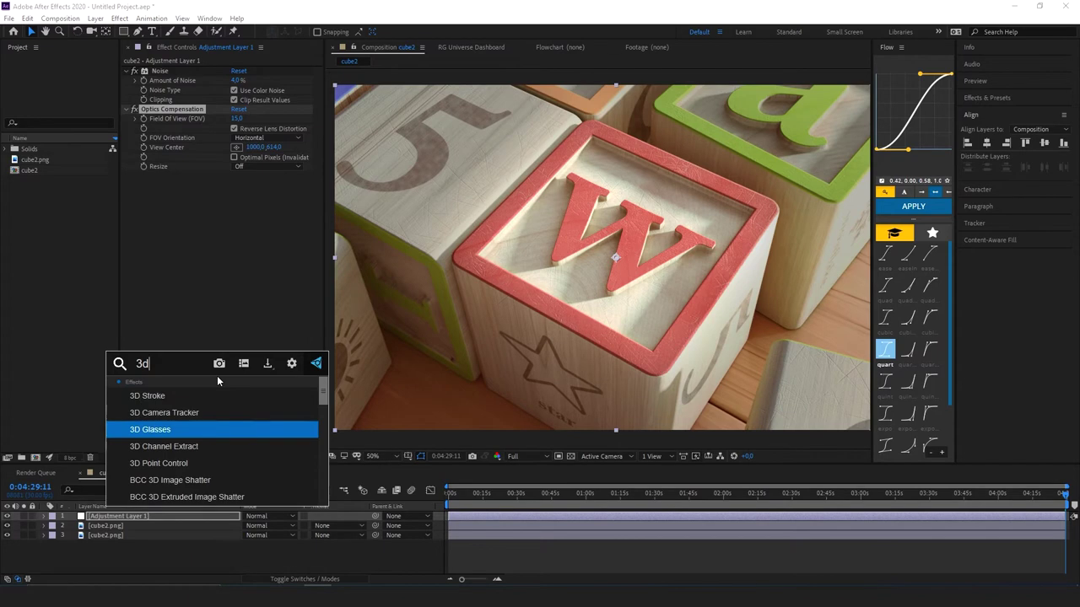
{"action": "key", "text": "Return"}
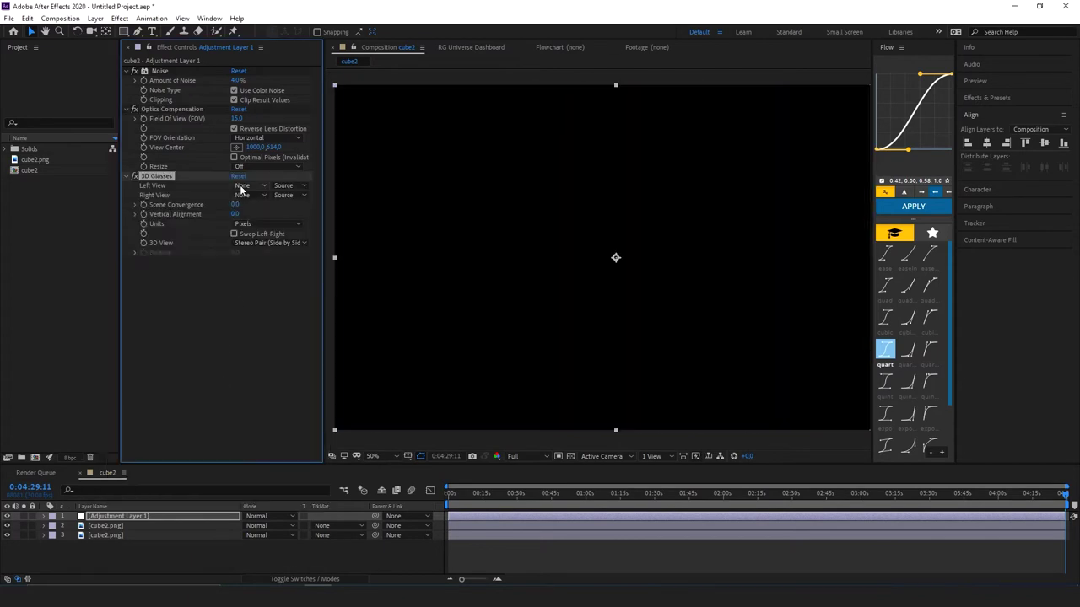
{"action": "left_click", "coordinate": [249, 186]}
{"action": "left_click", "coordinate": [252, 216]}
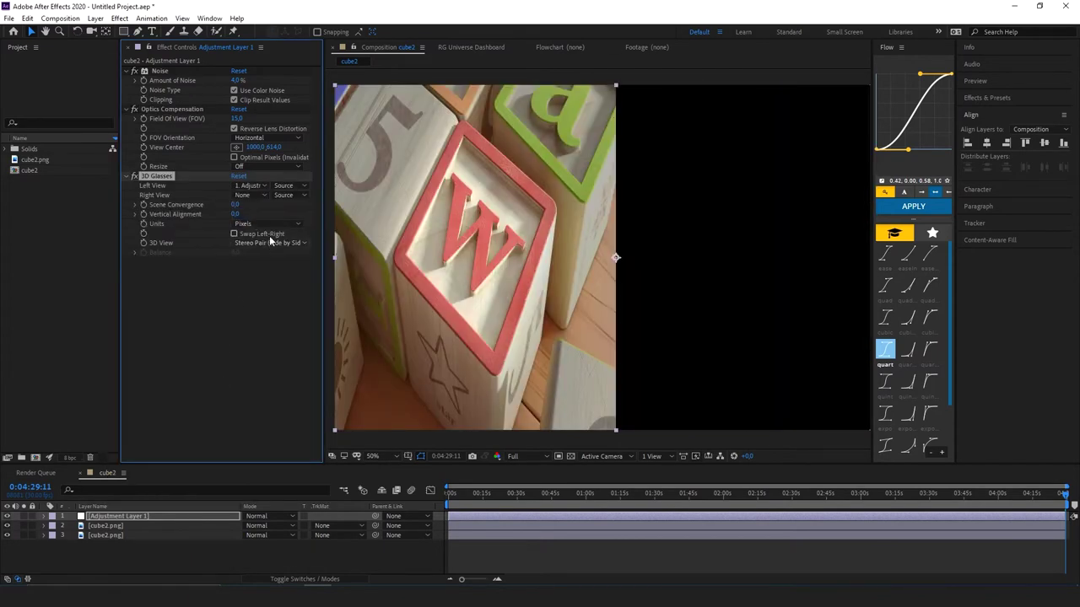
{"action": "left_click", "coordinate": [263, 242]}
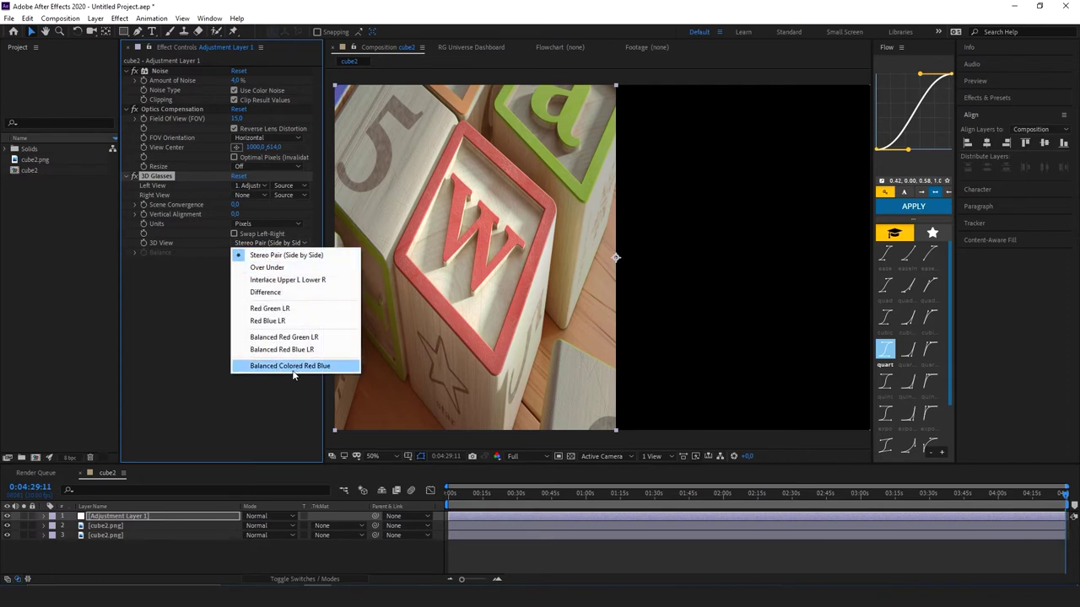
{"action": "left_click", "coordinate": [291, 368]}
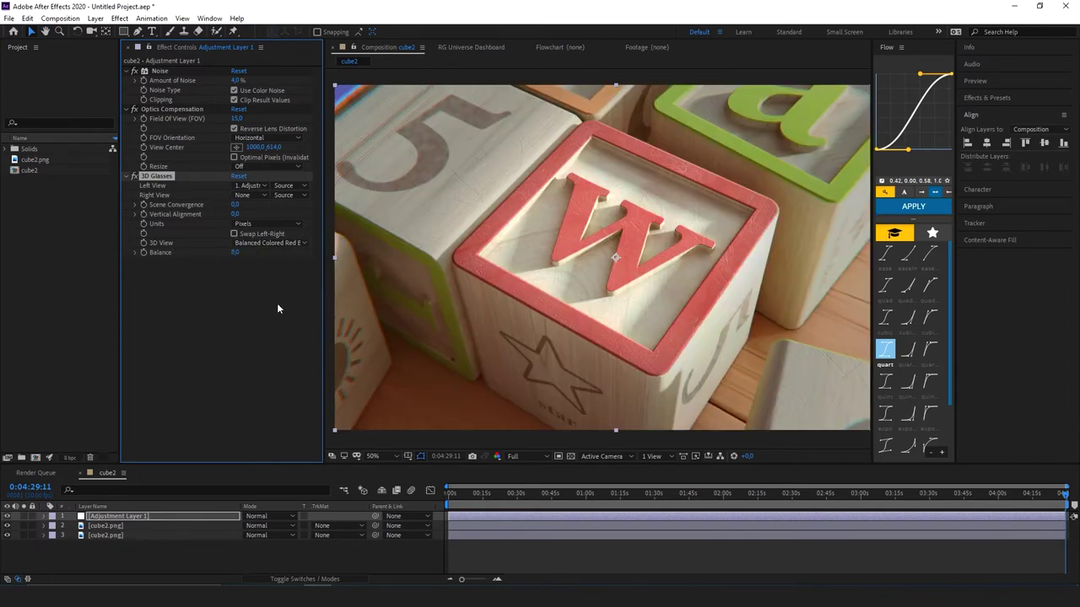
Step: Zoom and pan in on the block edges to inspect the red-blue fringing
{"action": "scroll", "coordinate": [385, 135], "scroll_direction": "up", "scroll_amount": 5}
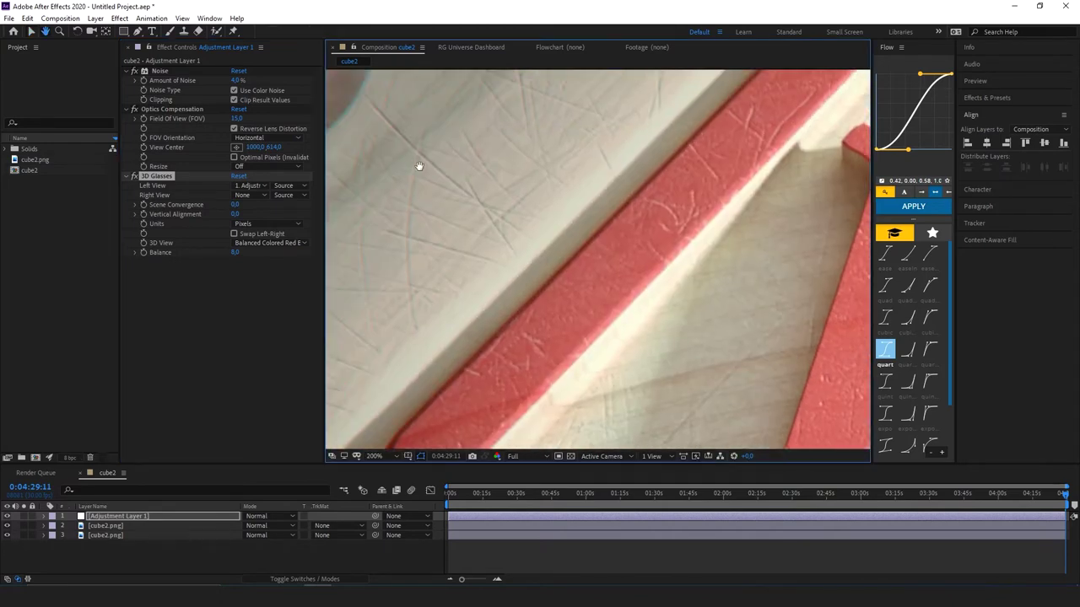
{"action": "left_click_drag", "start_coordinate": [419, 166], "coordinate": [559, 299]}
{"action": "scroll", "coordinate": [459, 240], "scroll_direction": "down", "scroll_amount": 2}
{"action": "scroll", "coordinate": [459, 240], "scroll_direction": "up", "scroll_amount": 2}
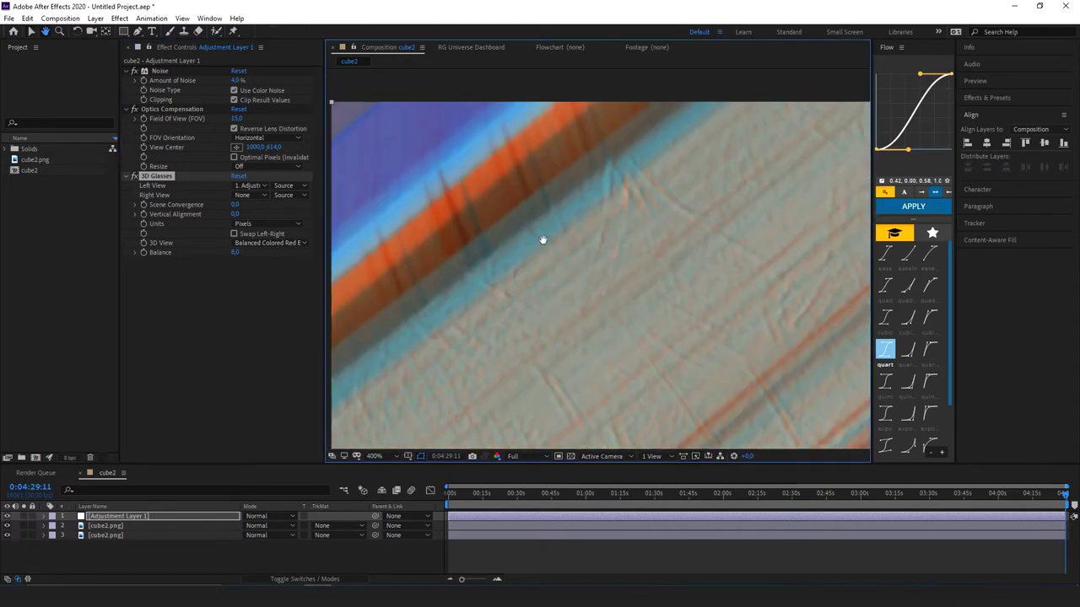
{"action": "left_click_drag", "start_coordinate": [543, 238], "coordinate": [528, 193]}
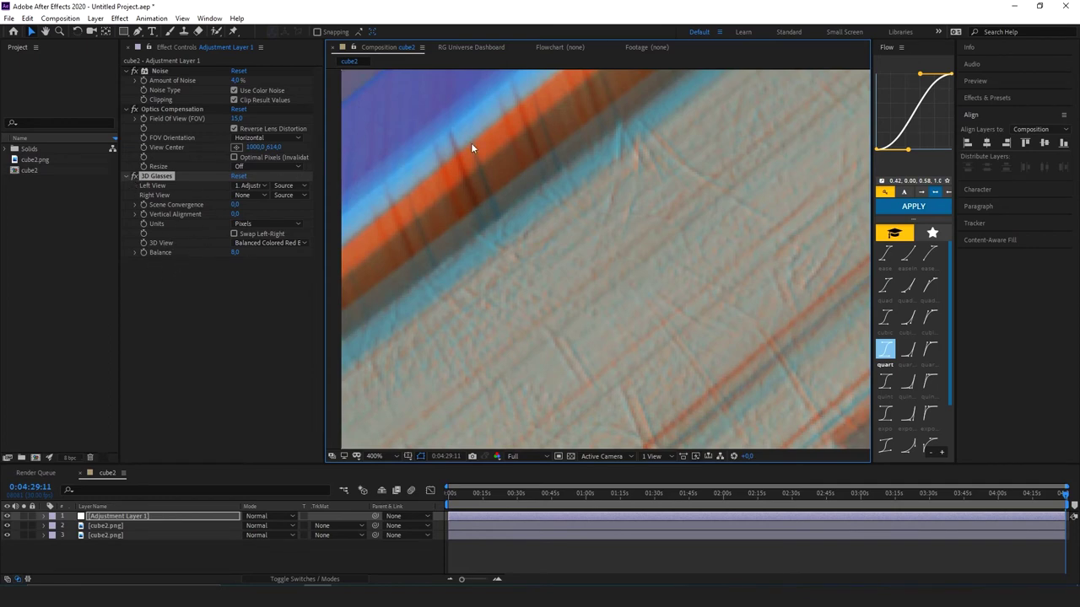
Step: Set Optics Compensation's Field Of View back to 0 to remove the distortion
{"action": "left_click", "coordinate": [185, 117]}
{"action": "left_click", "coordinate": [238, 119]}
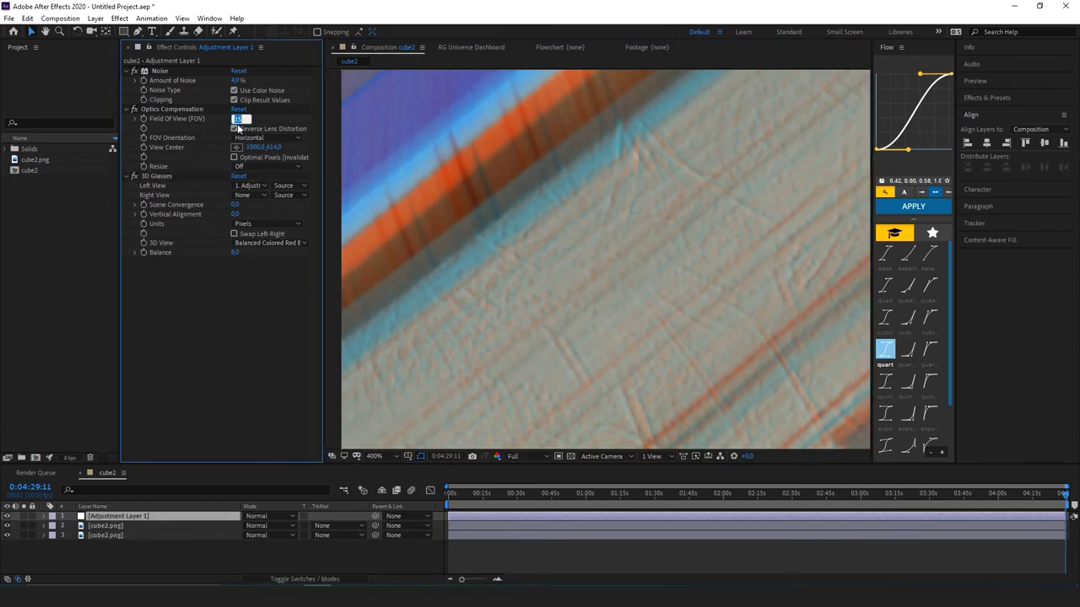
{"action": "type", "text": "0"}
{"action": "key", "text": "Return"}
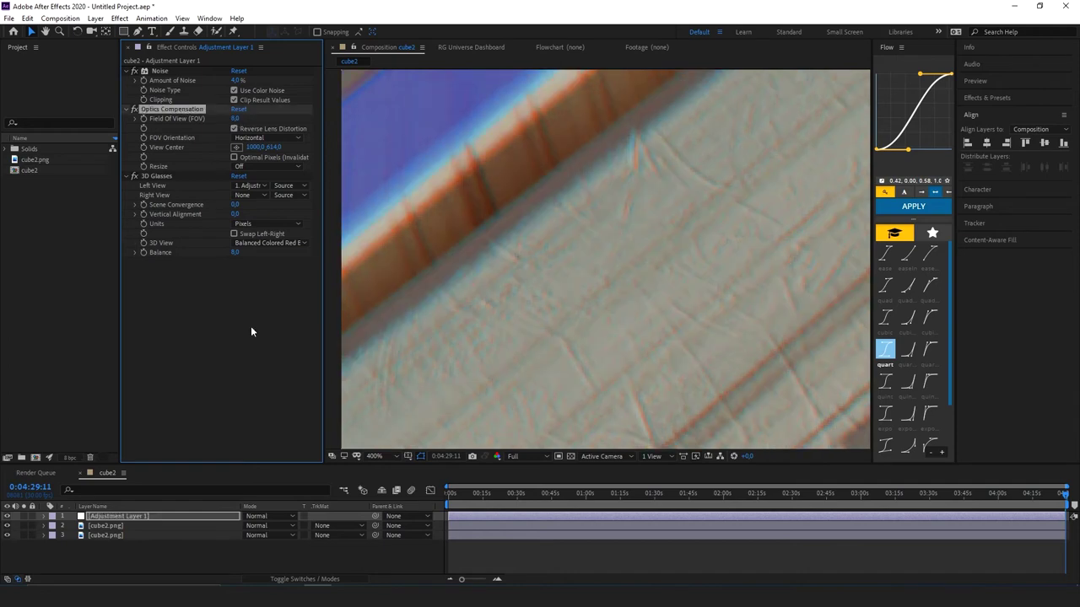
Step: Collapse the Noise, Optics Compensation and 3D Glasses settings in Effect Controls
{"action": "scroll", "coordinate": [605, 250], "scroll_direction": "down", "scroll_amount": 4}
{"action": "scroll", "coordinate": [580, 205], "scroll_direction": "down", "scroll_amount": 2}
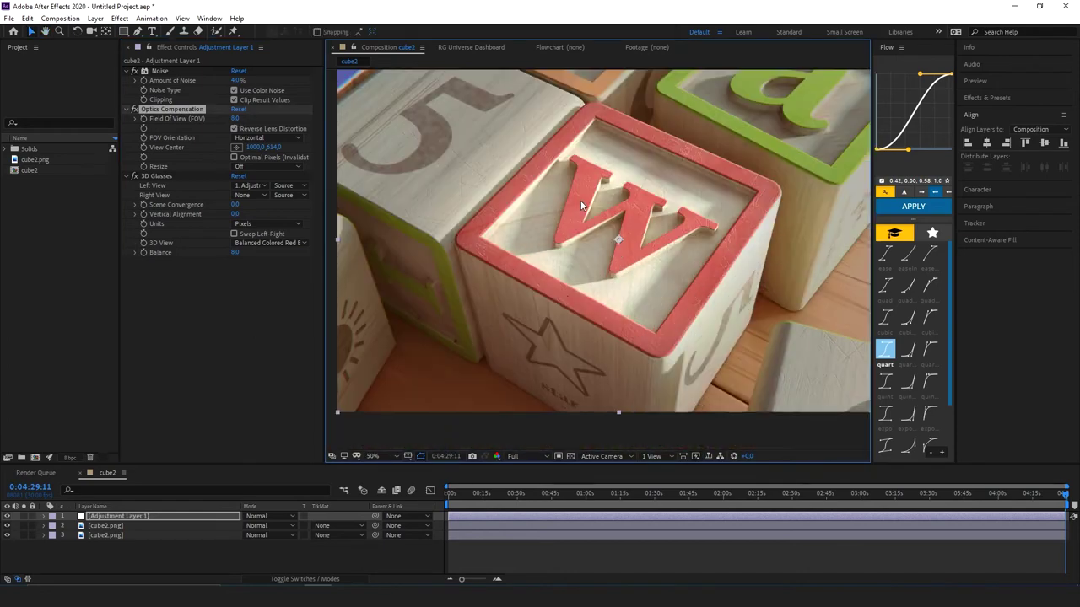
{"action": "left_click", "coordinate": [134, 71]}
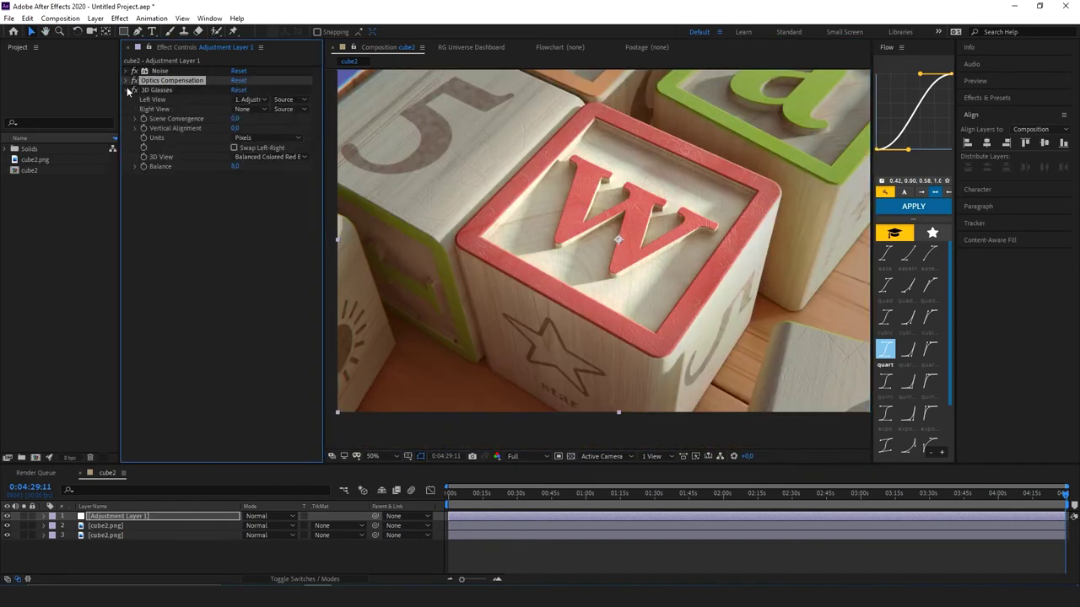
{"action": "left_click", "coordinate": [134, 81]}
{"action": "left_click", "coordinate": [134, 89]}
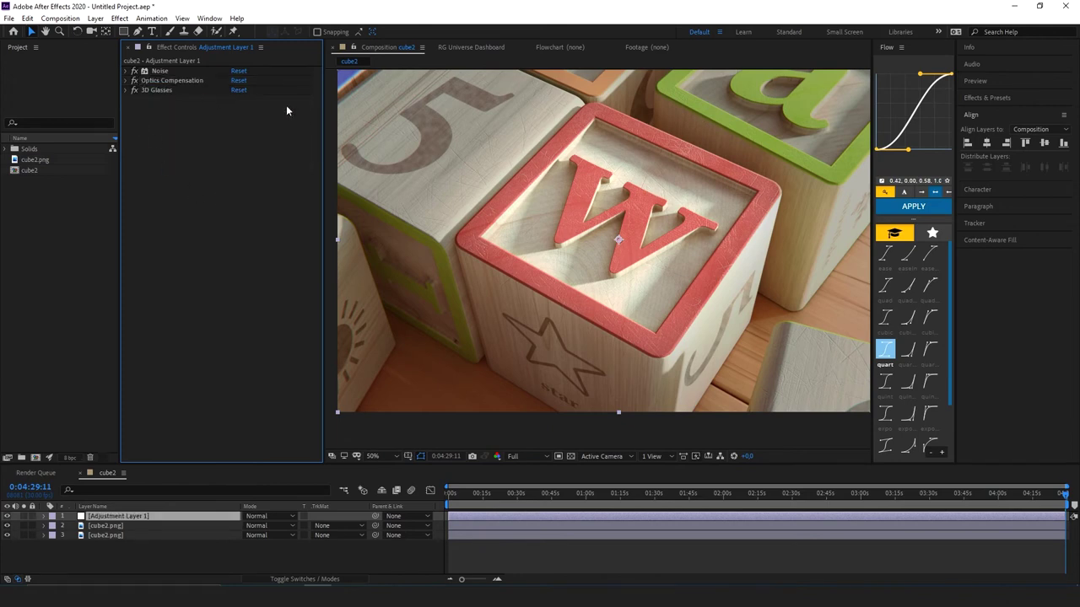
Step: Remove the 3D Glasses and Optics Compensation effects from the adjustment layer
{"action": "left_click", "coordinate": [483, 46]}
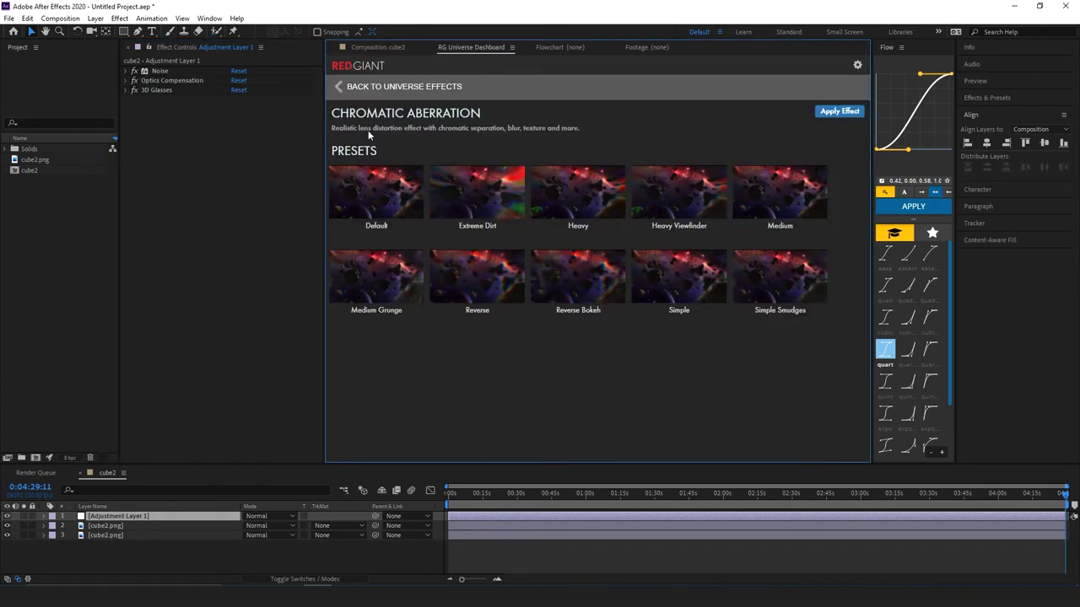
{"action": "left_click", "coordinate": [363, 98]}
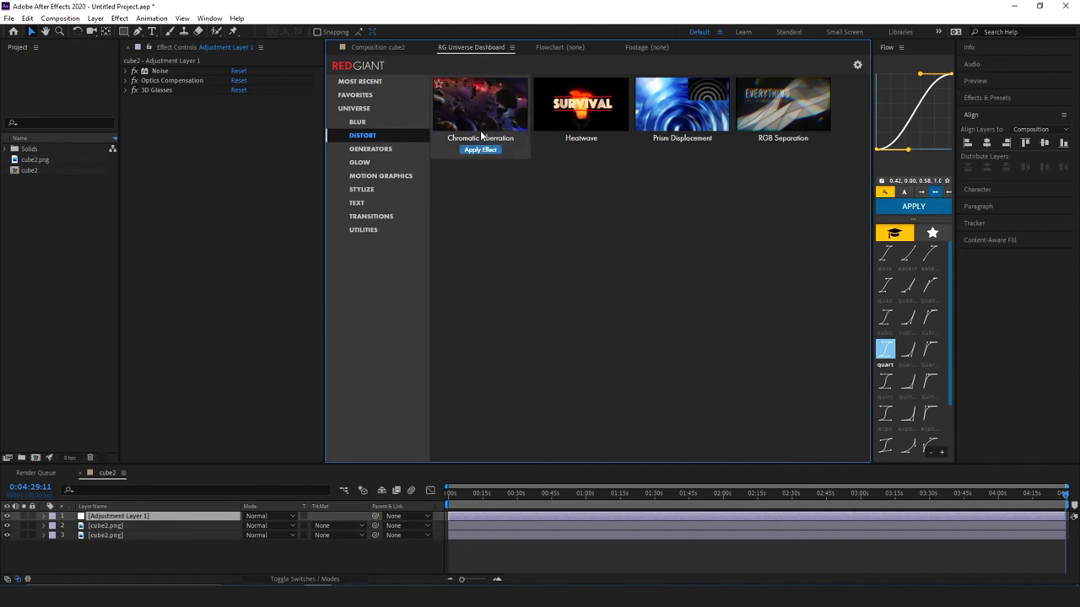
{"action": "key", "text": "ctrl+z"}
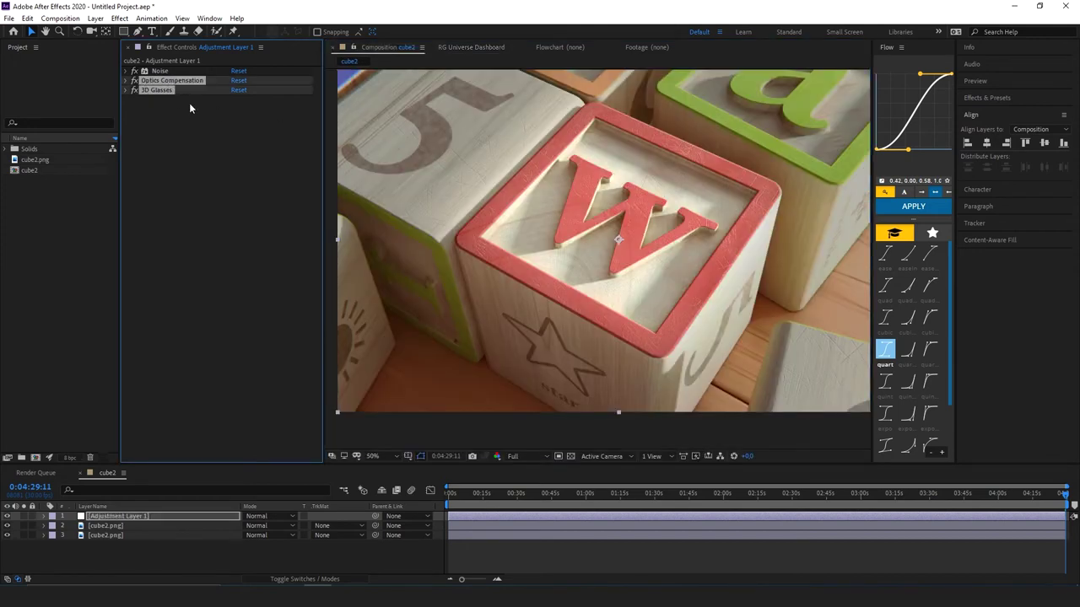
{"action": "key", "text": "ctrl+z"}
Step: Apply Red Giant Chromatic Aberration, Finisher and Grain16 to the adjustment layer and collapse them
{"action": "left_click", "coordinate": [471, 46]}
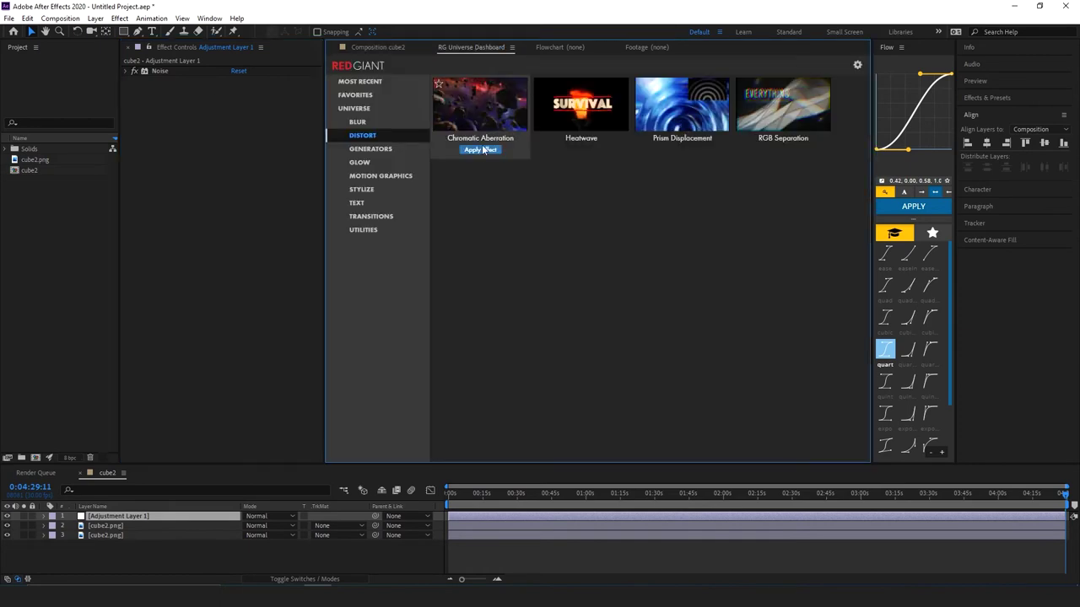
{"action": "left_click", "coordinate": [479, 154]}
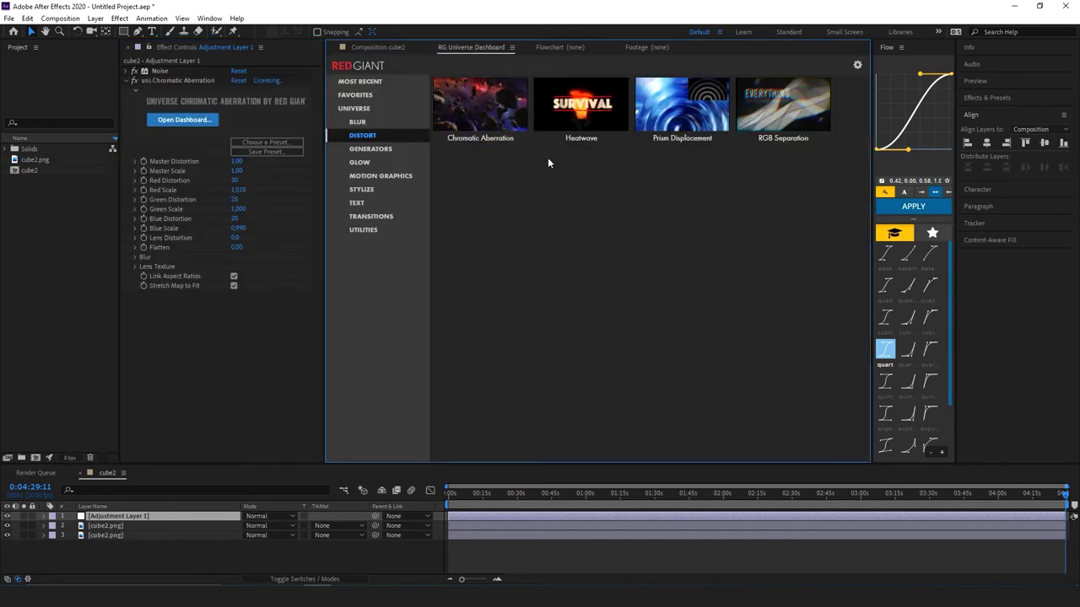
{"action": "left_click", "coordinate": [370, 191]}
{"action": "left_click", "coordinate": [793, 150]}
{"action": "left_click", "coordinate": [683, 235]}
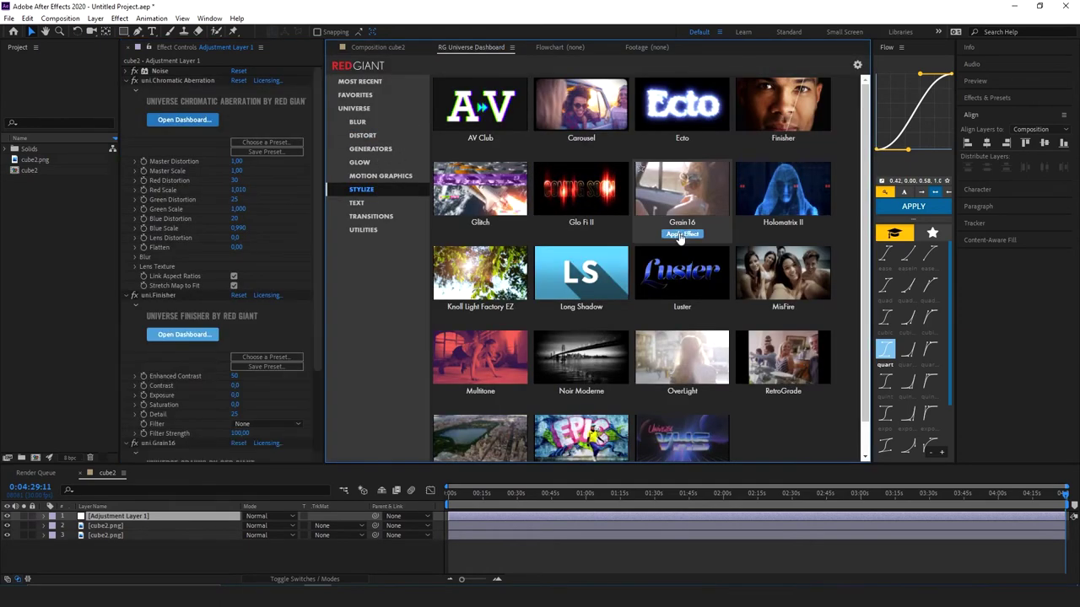
{"action": "left_click", "coordinate": [382, 48]}
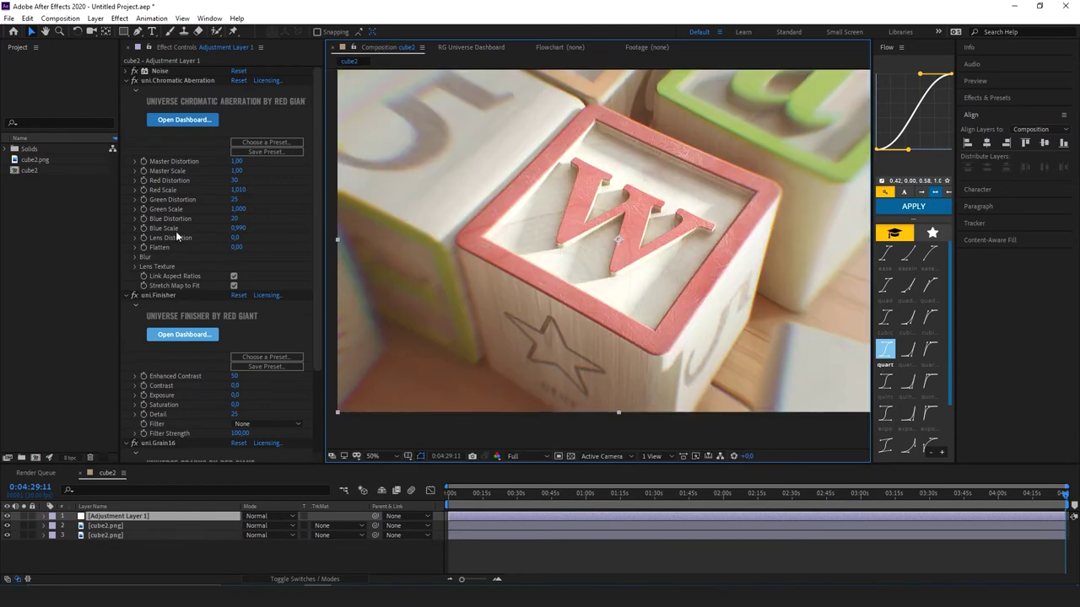
{"action": "left_click", "coordinate": [126, 80]}
{"action": "left_click", "coordinate": [126, 90]}
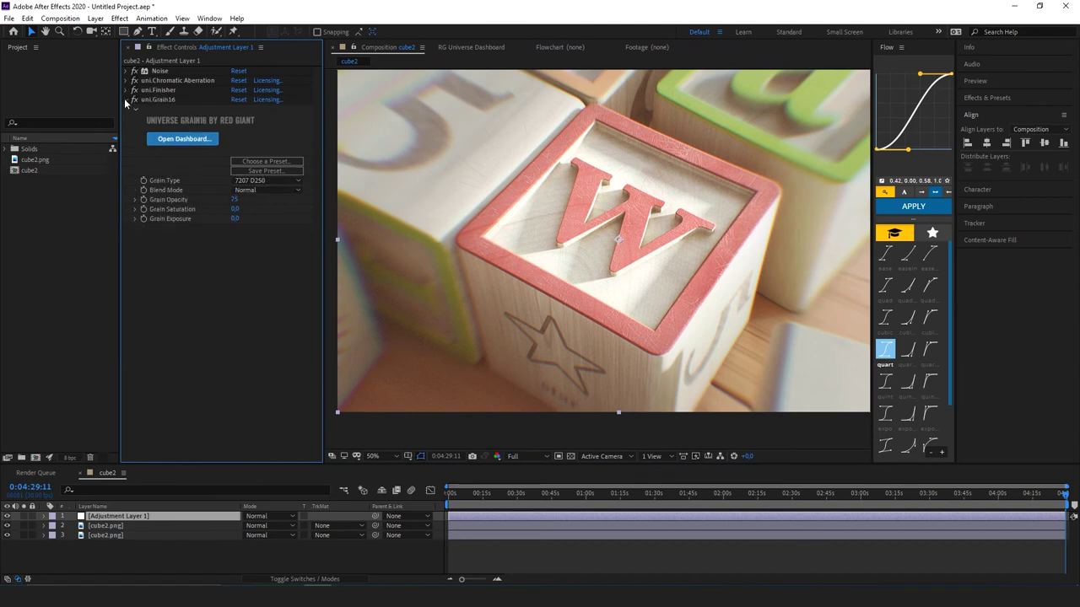
{"action": "left_click", "coordinate": [125, 99]}
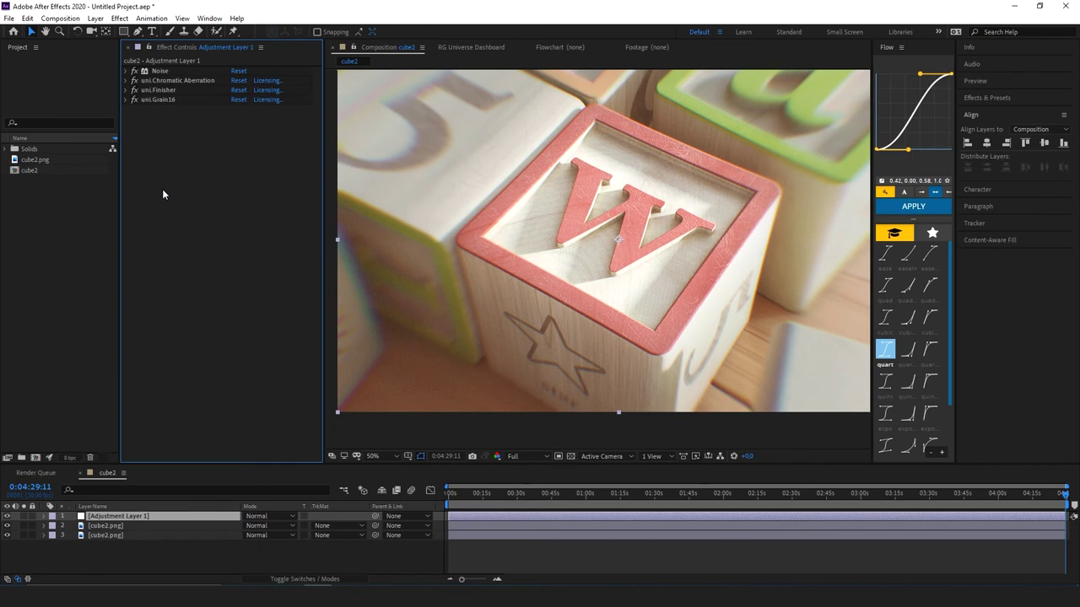
Step: Reorder the effect stack to Chromatic Aberration, Grain16, Finisher, then Noise last
{"action": "left_click_drag", "start_coordinate": [159, 70], "coordinate": [164, 107]}
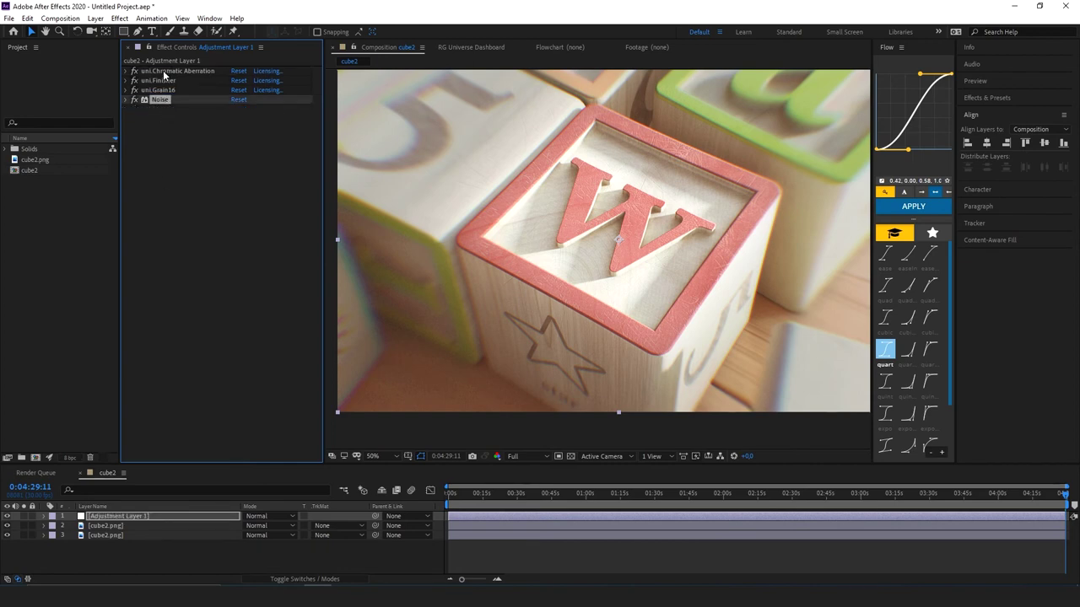
{"action": "left_click", "coordinate": [163, 70]}
{"action": "left_click", "coordinate": [162, 81], "text": "shift"}
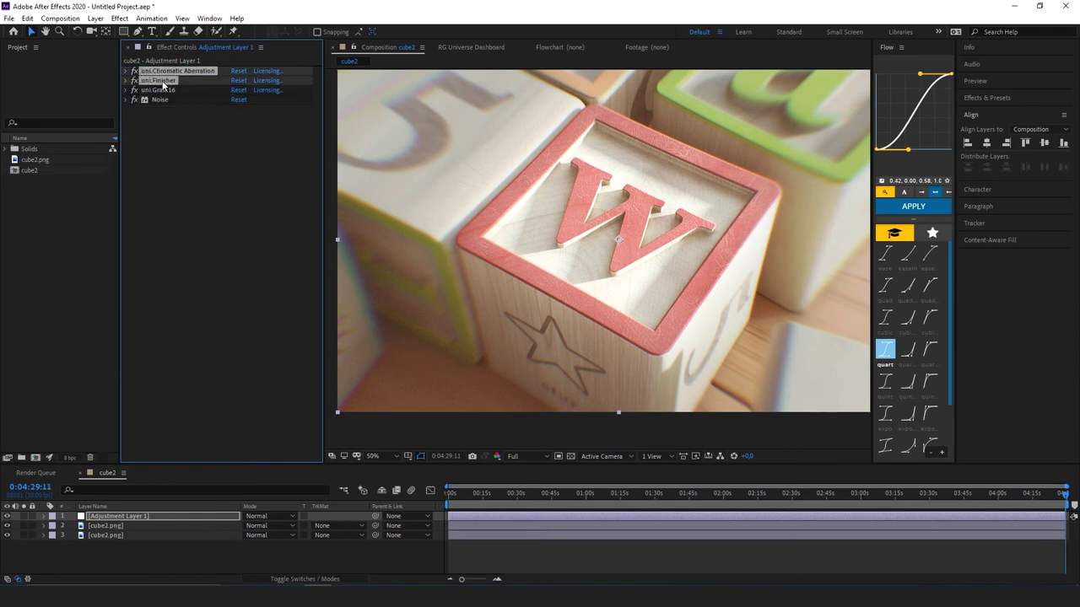
{"action": "left_click_drag", "start_coordinate": [162, 85], "coordinate": [160, 92]}
{"action": "left_click", "coordinate": [163, 71]}
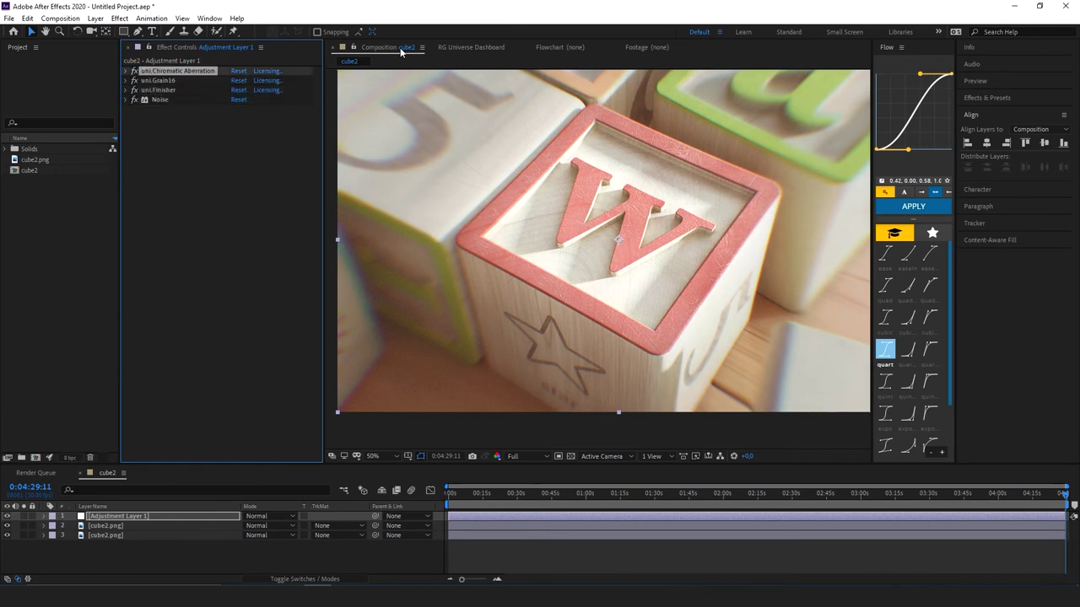
{"action": "left_click", "coordinate": [463, 48]}
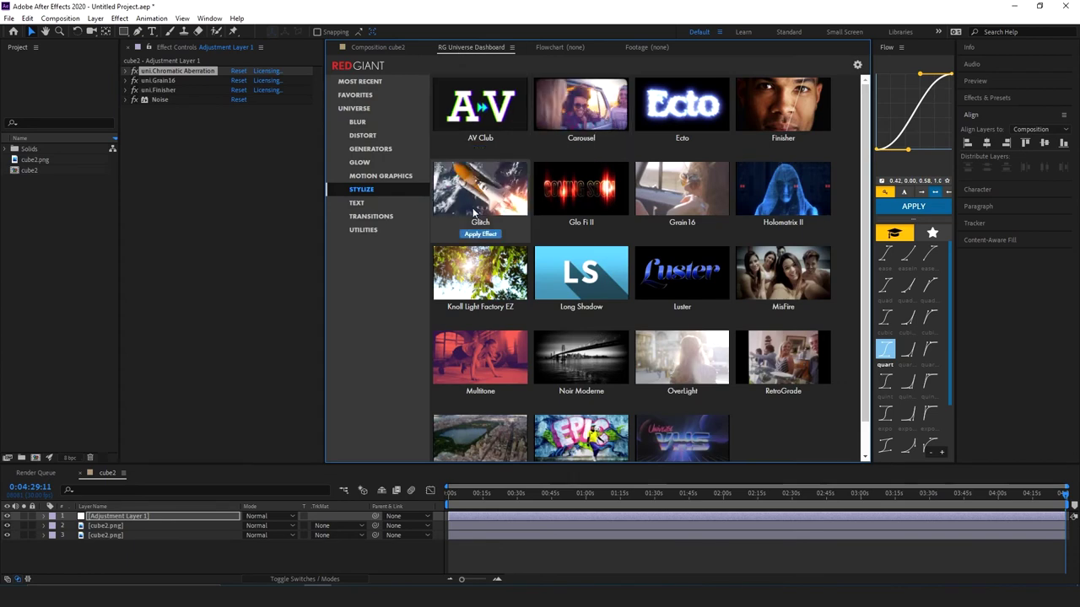
Step: Apply Finisher's Contrasty preset from the Red Giant dashboard
{"action": "left_click", "coordinate": [782, 118]}
{"action": "left_click", "coordinate": [477, 237]}
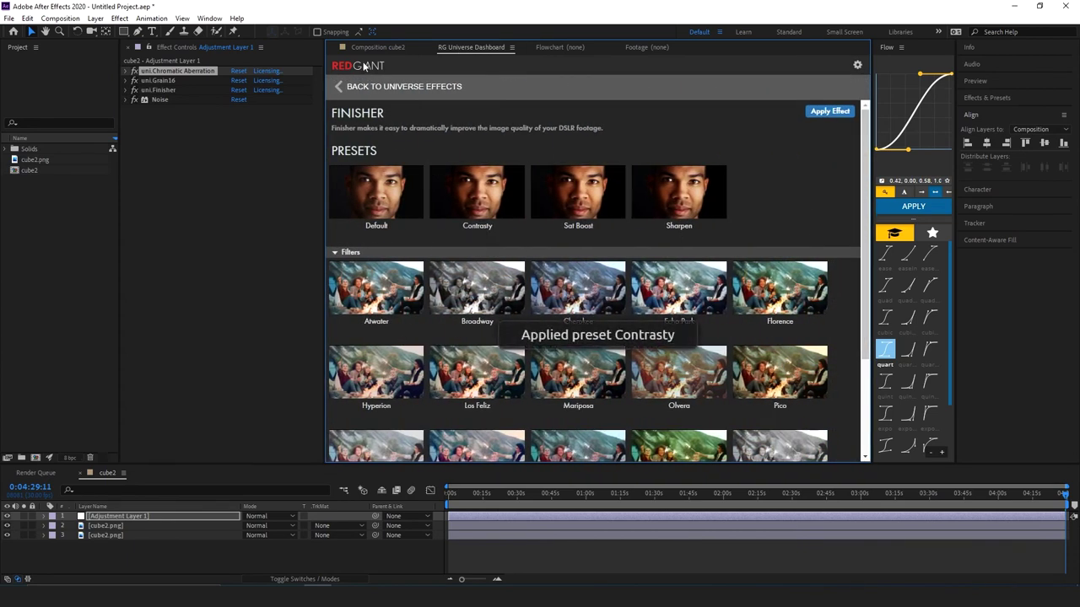
{"action": "left_click", "coordinate": [369, 87]}
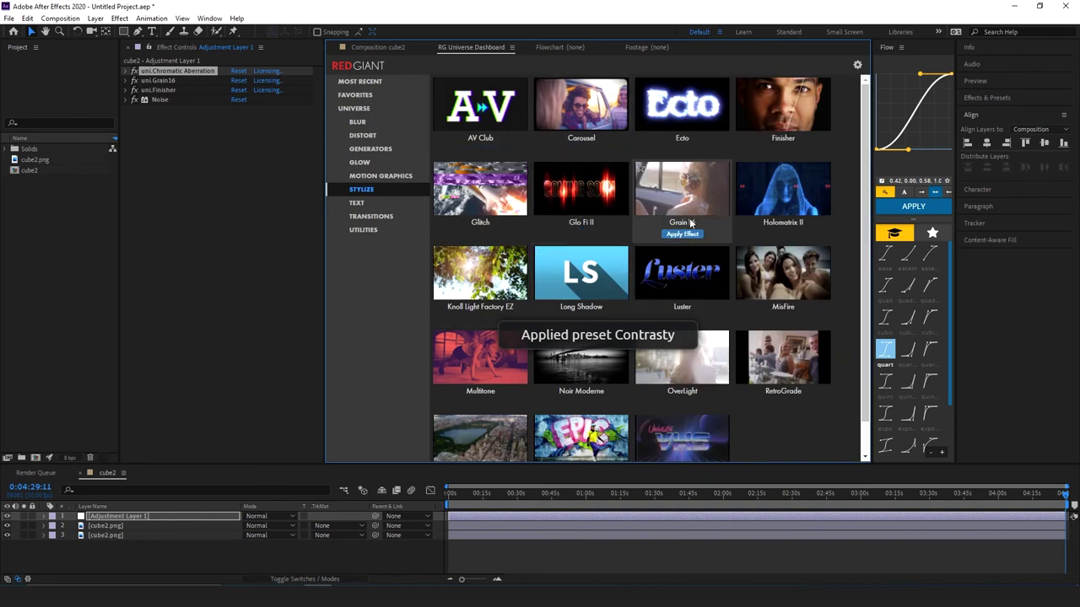
{"action": "left_click", "coordinate": [134, 80]}
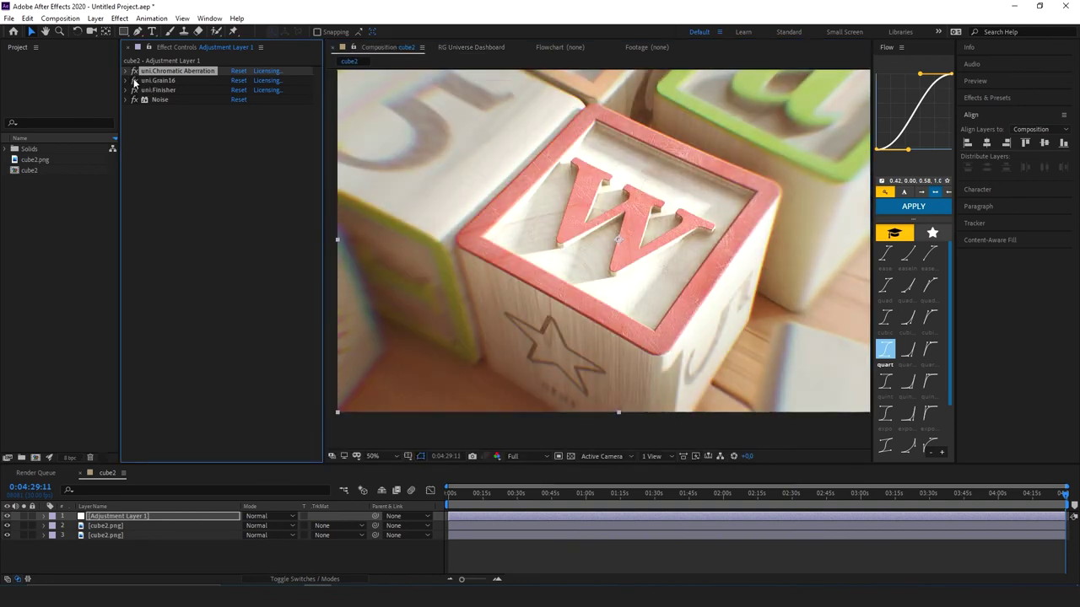
Step: Set Grain16's Grain Opacity to 25
{"action": "left_click", "coordinate": [134, 80]}
{"action": "left_click", "coordinate": [235, 181]}
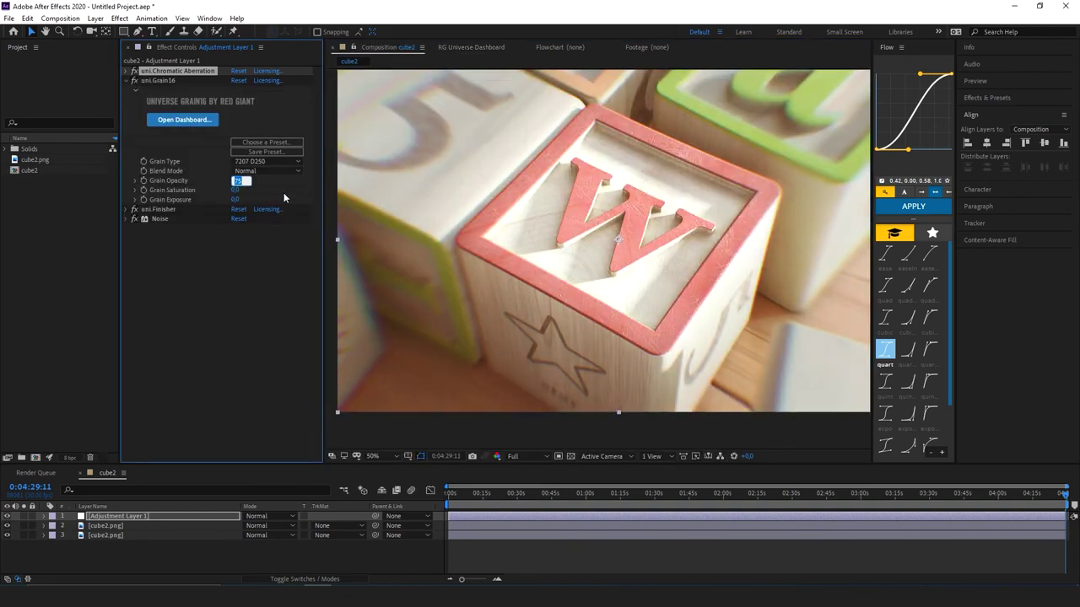
{"action": "type", "text": "25"}
{"action": "key", "text": "Return"}
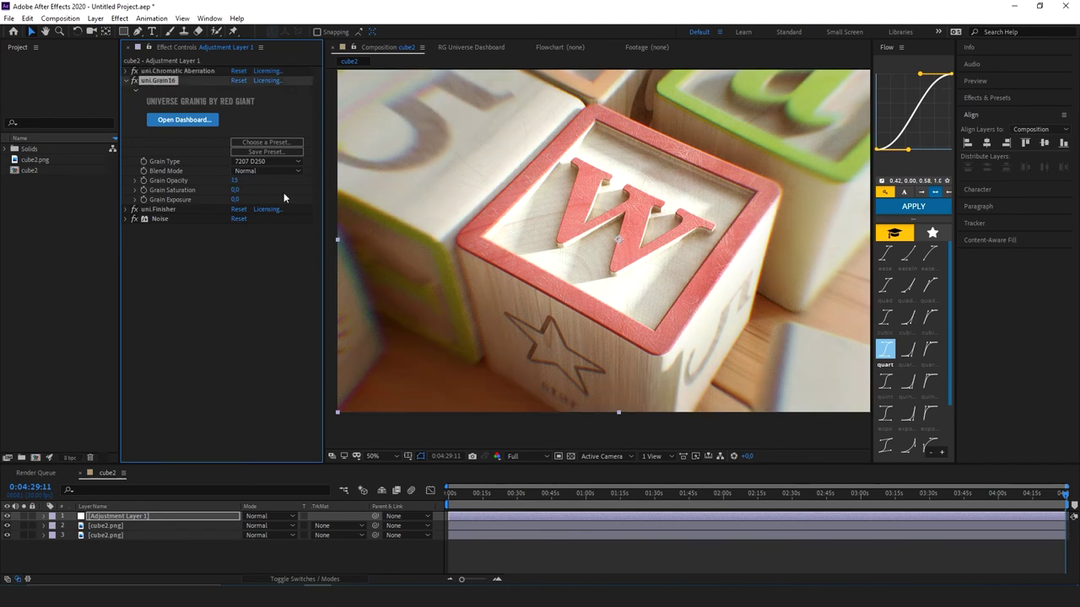
Step: Apply the Simple Chromatic Aberration preset from the RG Universe Dashboard's Distort category to the adjustment layer
{"action": "left_click", "coordinate": [128, 80]}
{"action": "left_click", "coordinate": [182, 71]}
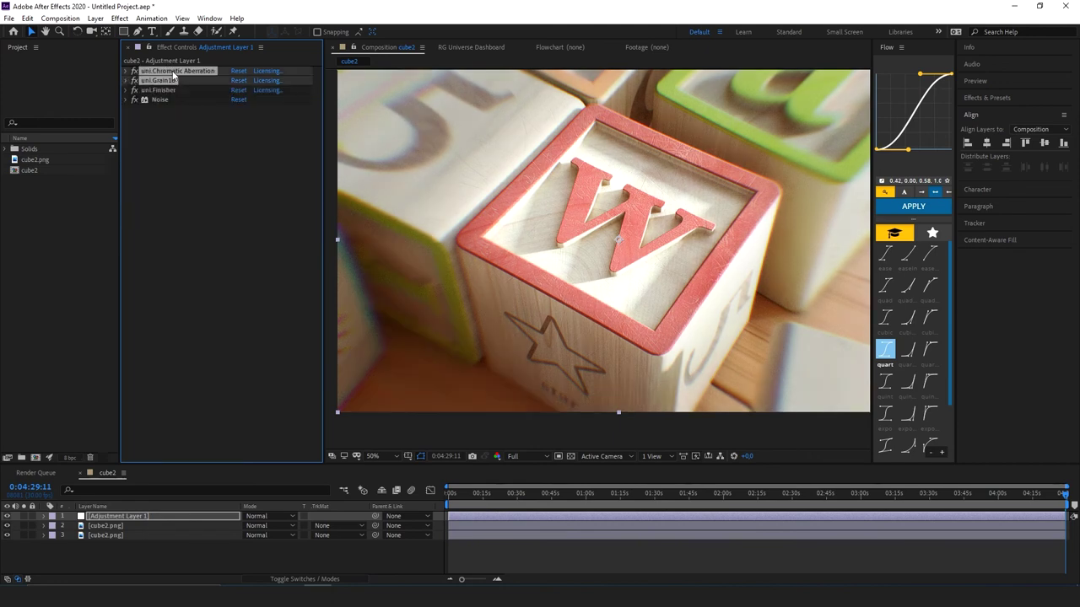
{"action": "left_click", "coordinate": [432, 47]}
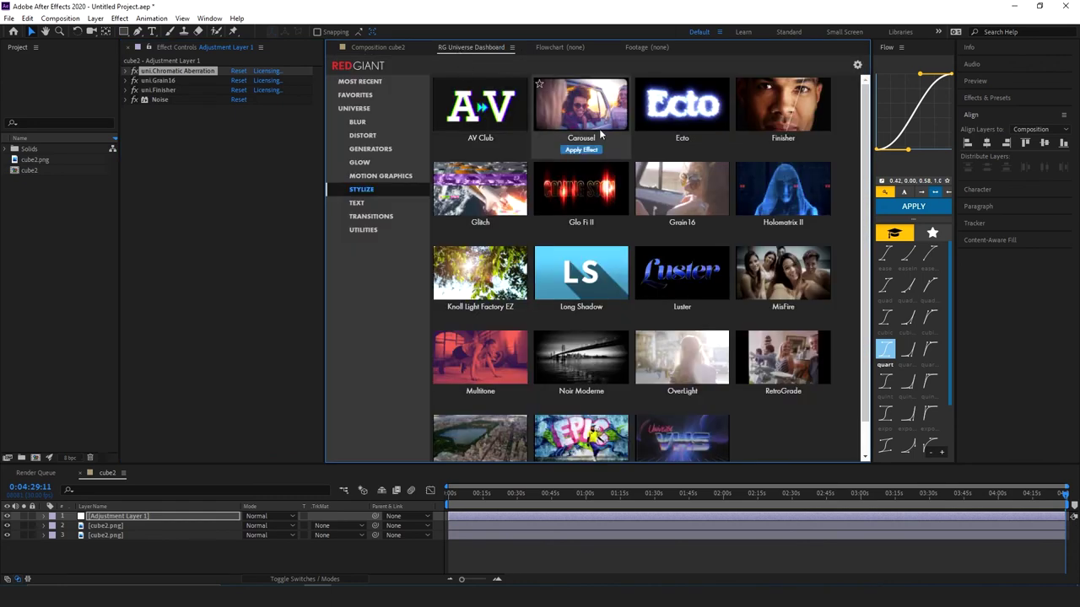
{"action": "left_click", "coordinate": [362, 135]}
{"action": "left_click", "coordinate": [488, 118]}
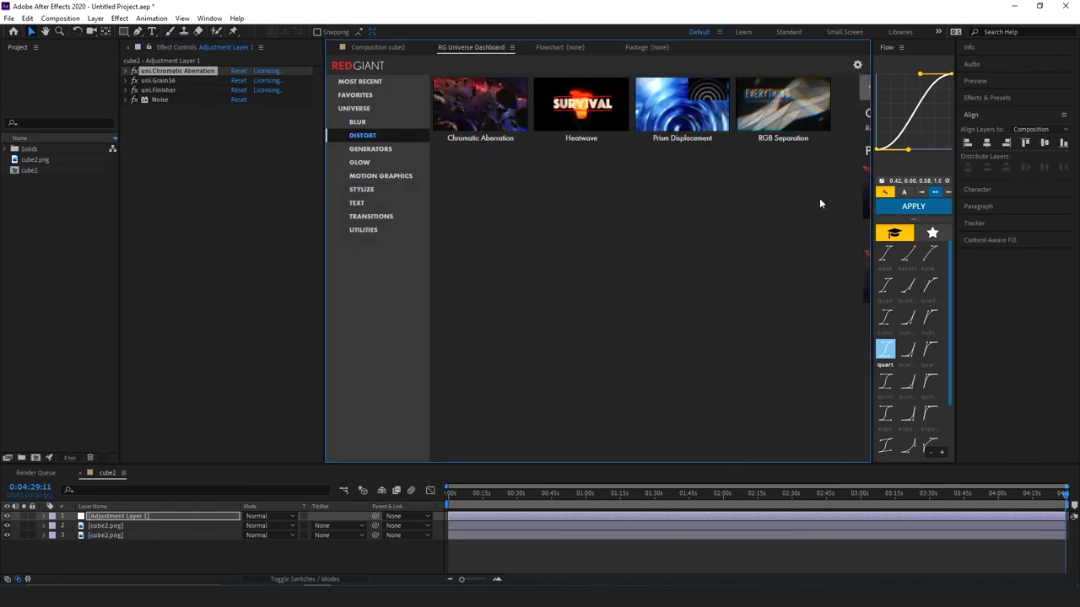
{"action": "left_click", "coordinate": [679, 323]}
{"action": "left_click", "coordinate": [375, 48]}
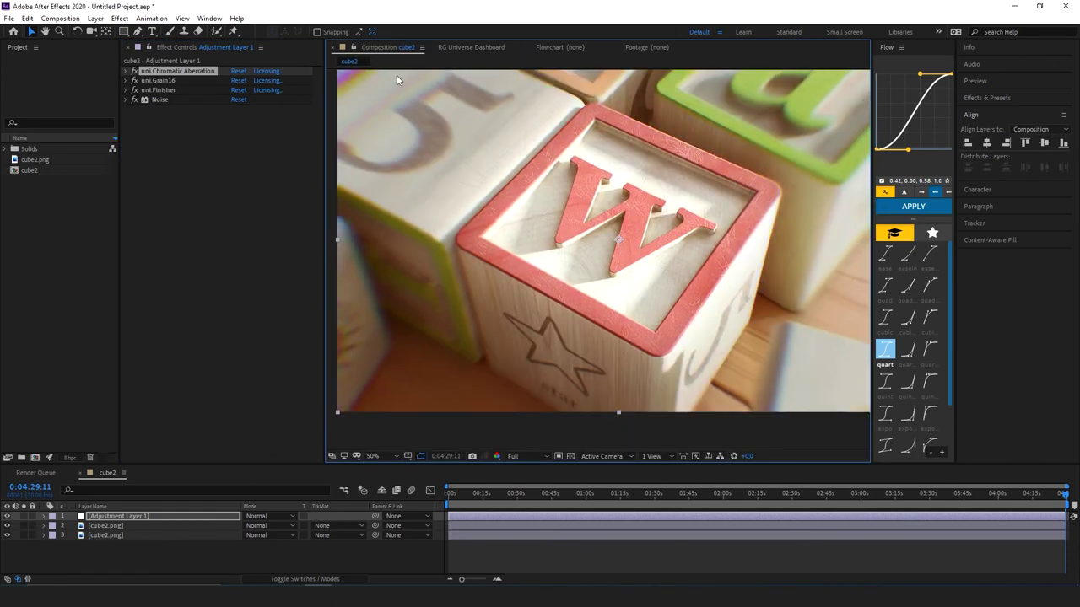